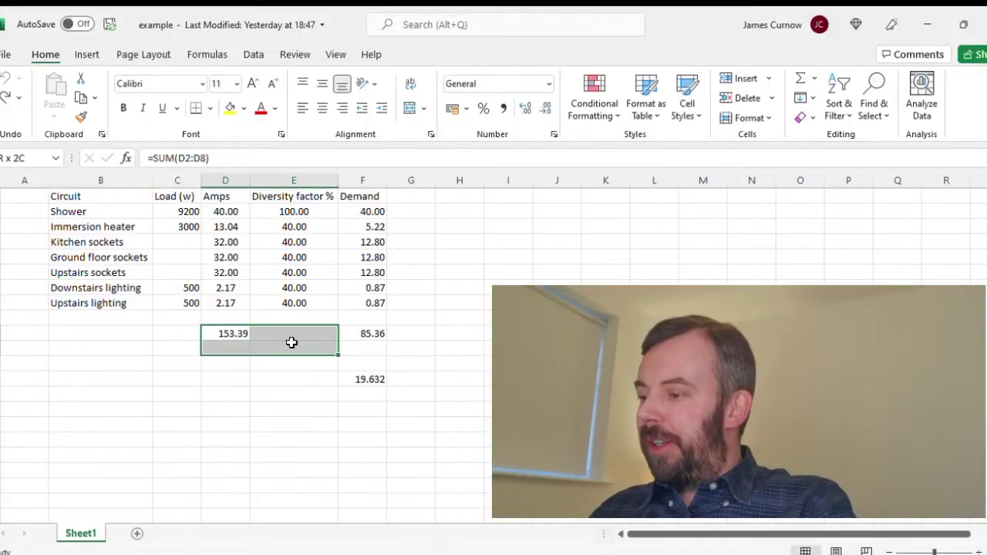
Step: Place the totals block in rows 14–17 and check the F14 and F17 formulas
{"action": "left_click", "coordinate": [334, 417]}
{"action": "left_click", "coordinate": [363, 396]}
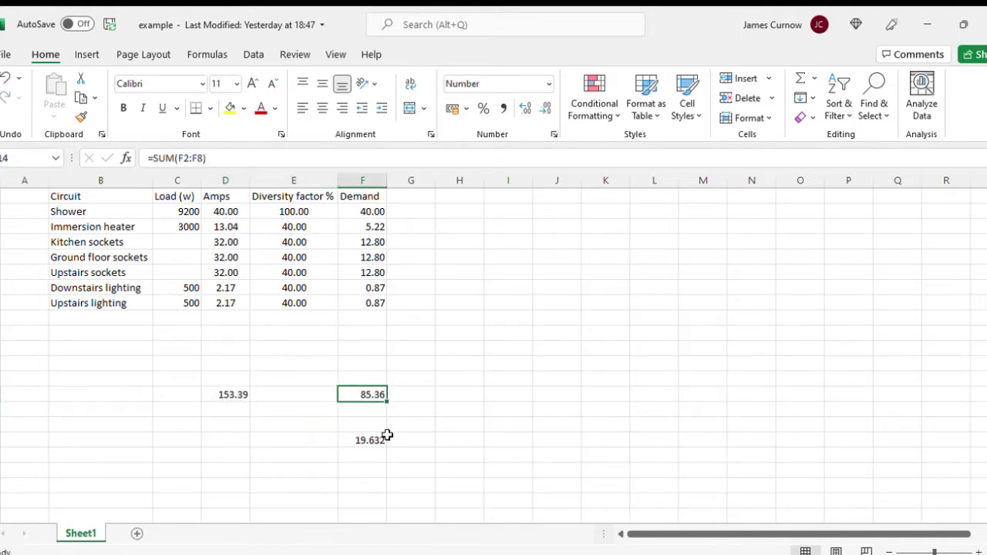
{"action": "left_click", "coordinate": [360, 442]}
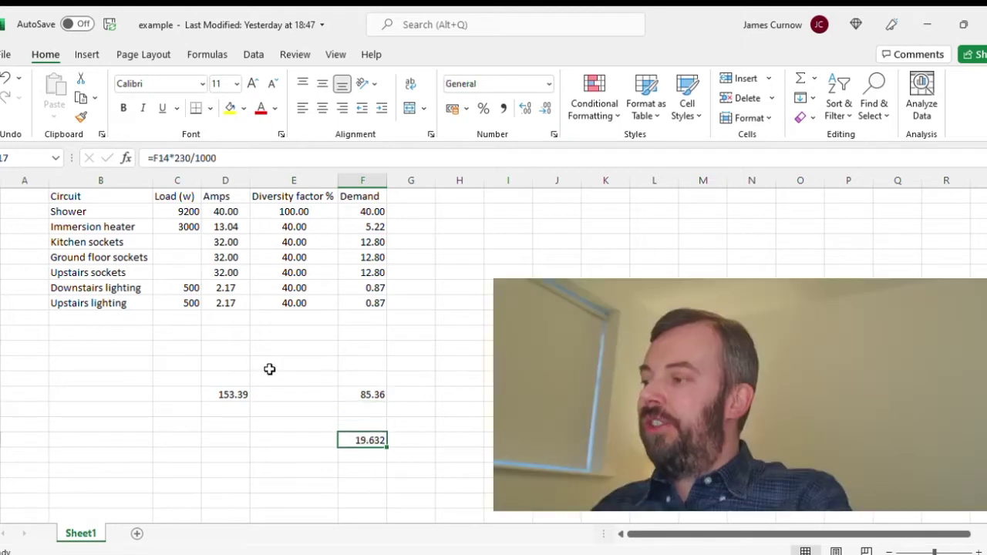
Step: Enter Heater 1 in B9 and fill Heater 2 to Heater 4 down to B12
{"action": "left_click", "coordinate": [130, 318]}
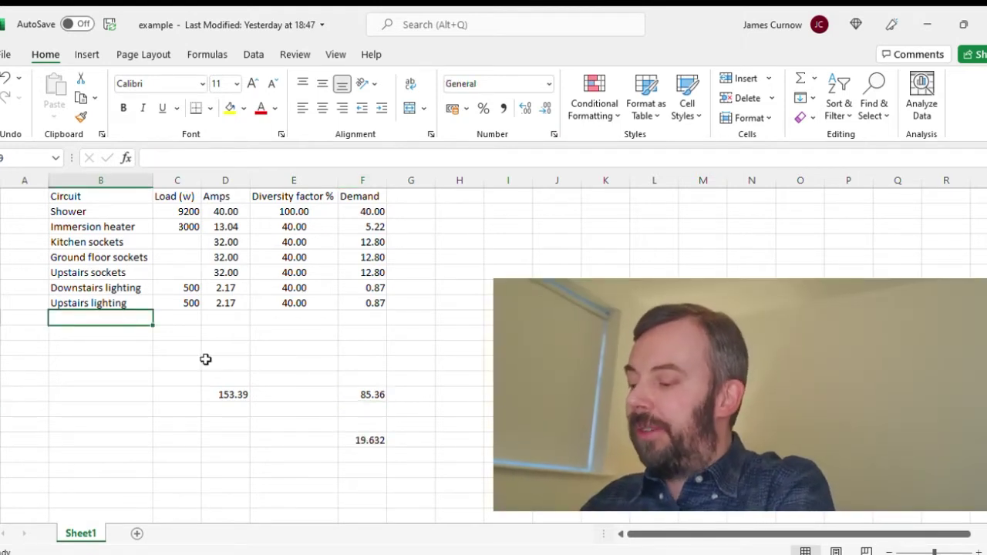
{"action": "type", "text": "He"}
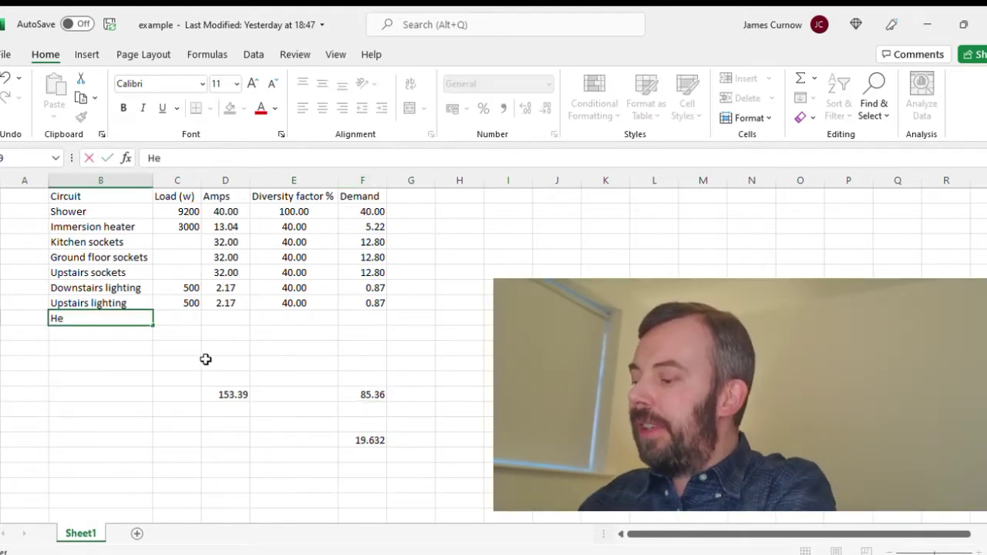
{"action": "type", "text": "ater 1"}
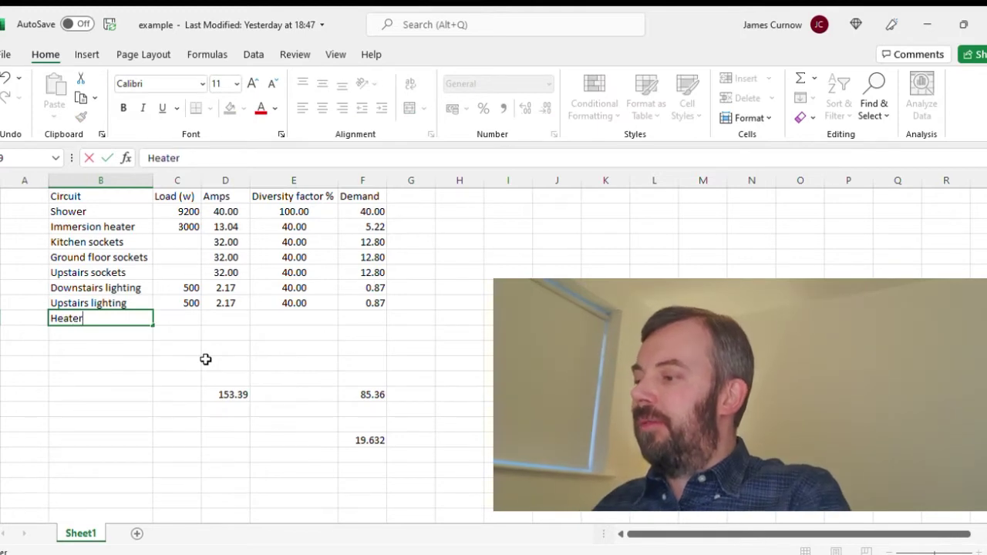
{"action": "left_click", "coordinate": [207, 347]}
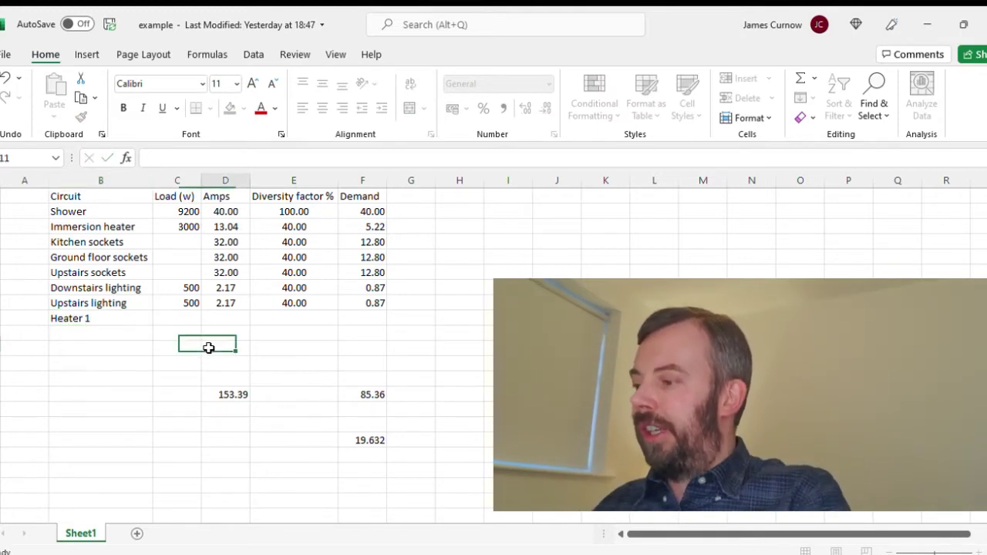
{"action": "left_click", "coordinate": [145, 320]}
{"action": "left_click_drag", "start_coordinate": [153, 326], "coordinate": [147, 371]}
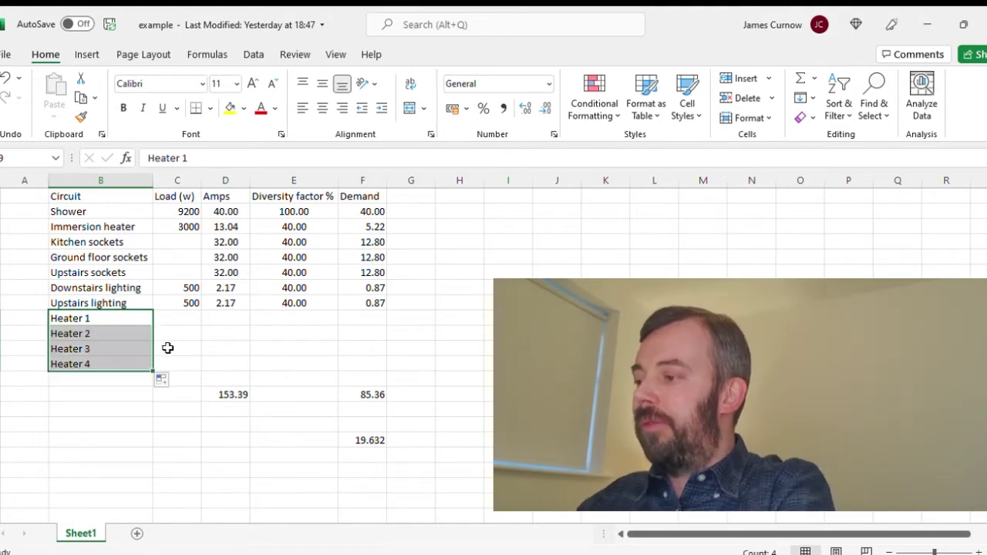
Step: Enter heater loads of 3000, 3000, 2000 and 1000 W in C9:C12
{"action": "left_click", "coordinate": [185, 318]}
{"action": "type", "text": "3000"}
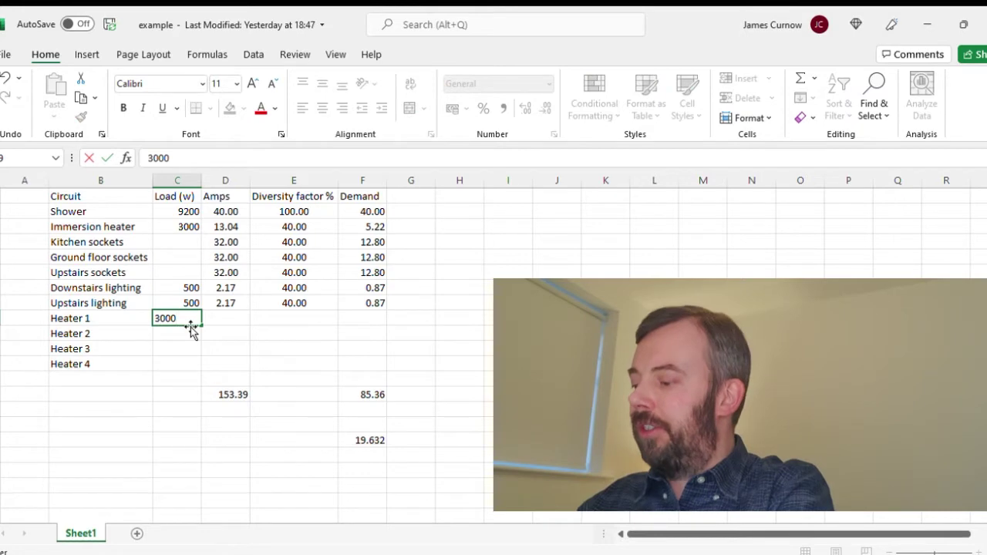
{"action": "key", "text": "Return"}
{"action": "type", "text": "3000"}
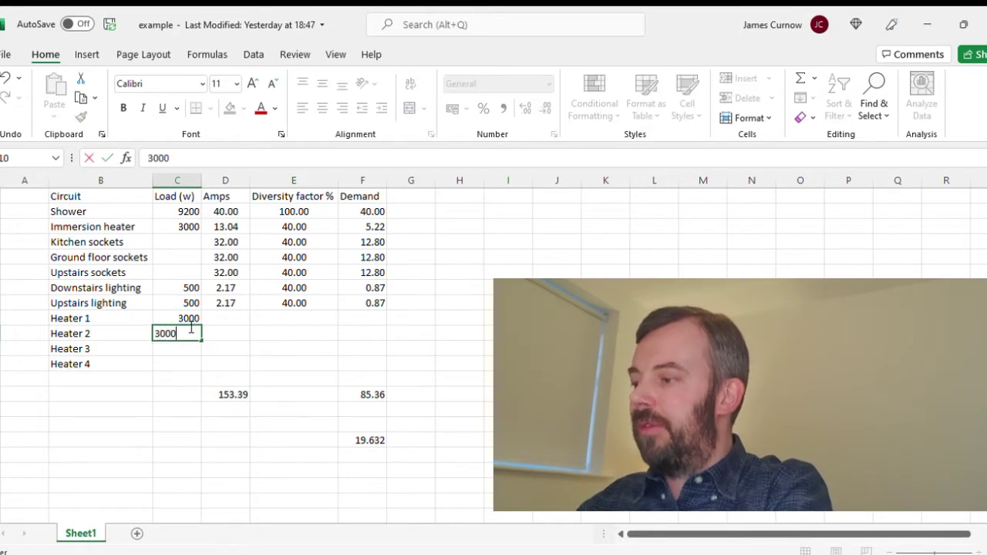
{"action": "key", "text": "Return"}
{"action": "type", "text": "2000"}
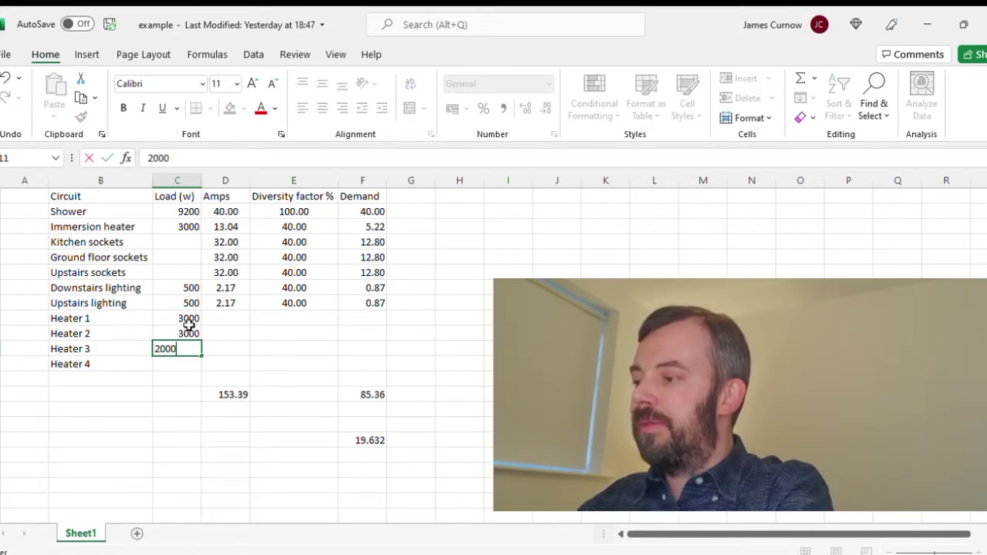
{"action": "key", "text": "Return"}
{"action": "type", "text": "1000"}
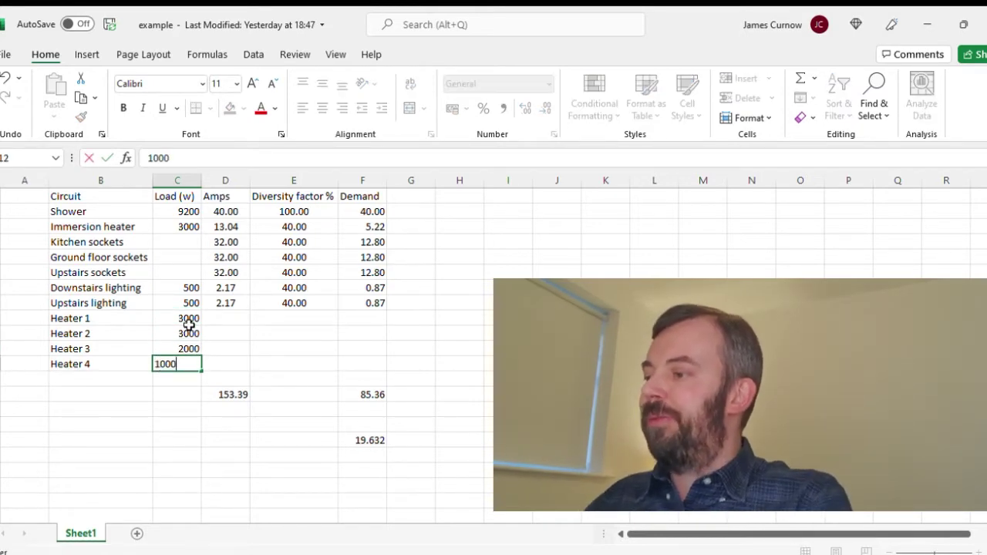
{"action": "key", "text": "Return"}
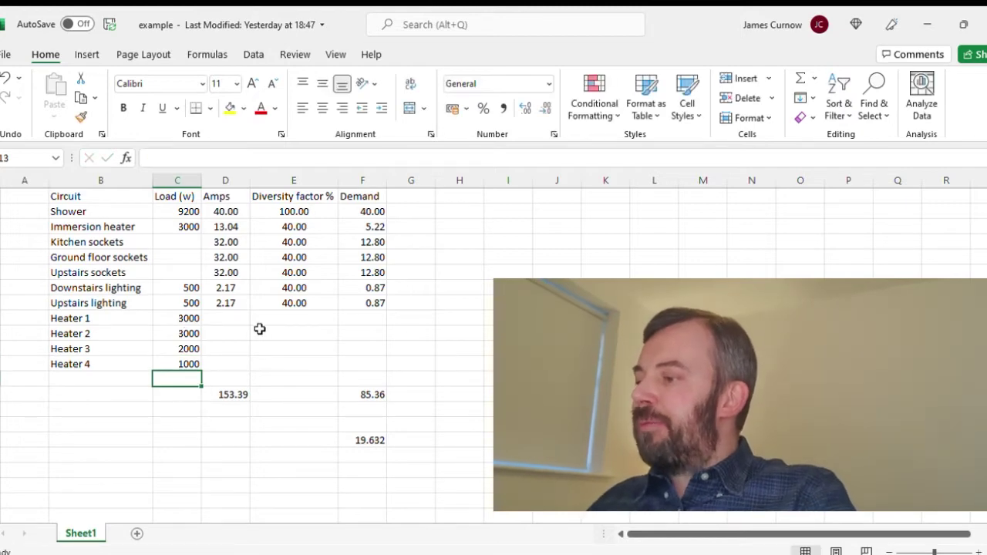
Step: Copy the D8 amps formula down to the heater rows and verify Heater 1's formula
{"action": "left_click", "coordinate": [239, 302]}
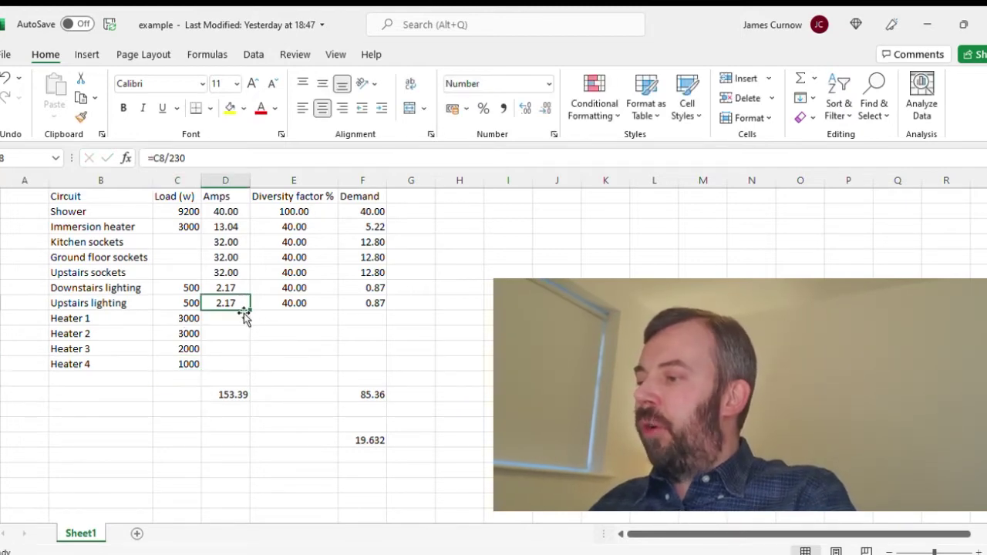
{"action": "left_click_drag", "start_coordinate": [250, 310], "coordinate": [244, 365]}
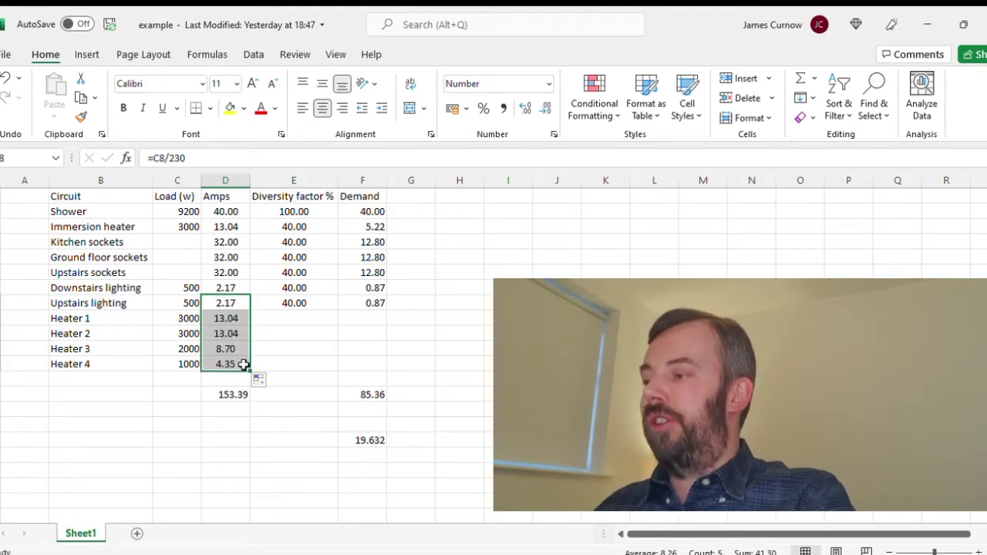
{"action": "left_click", "coordinate": [232, 332]}
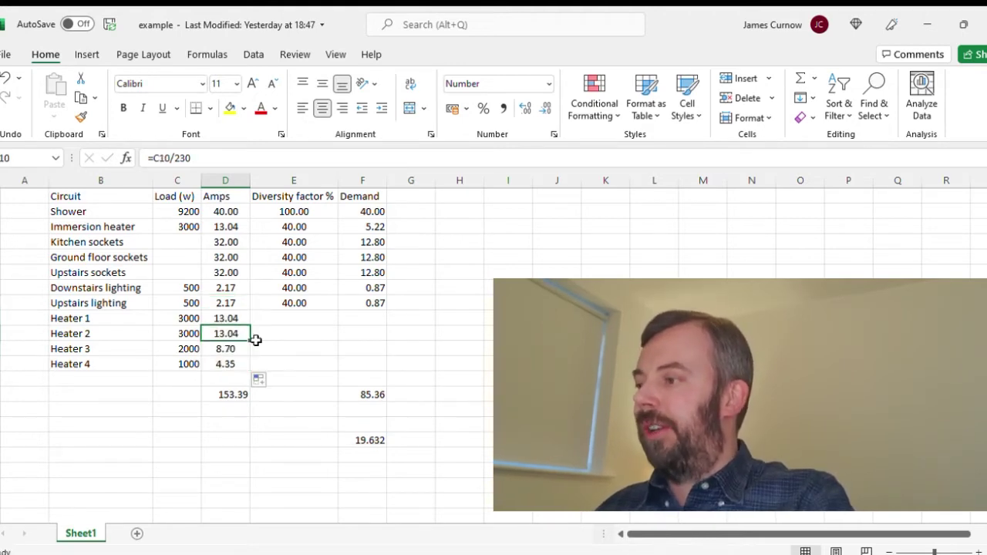
{"action": "left_click", "coordinate": [275, 333]}
{"action": "double_click", "coordinate": [227, 317]}
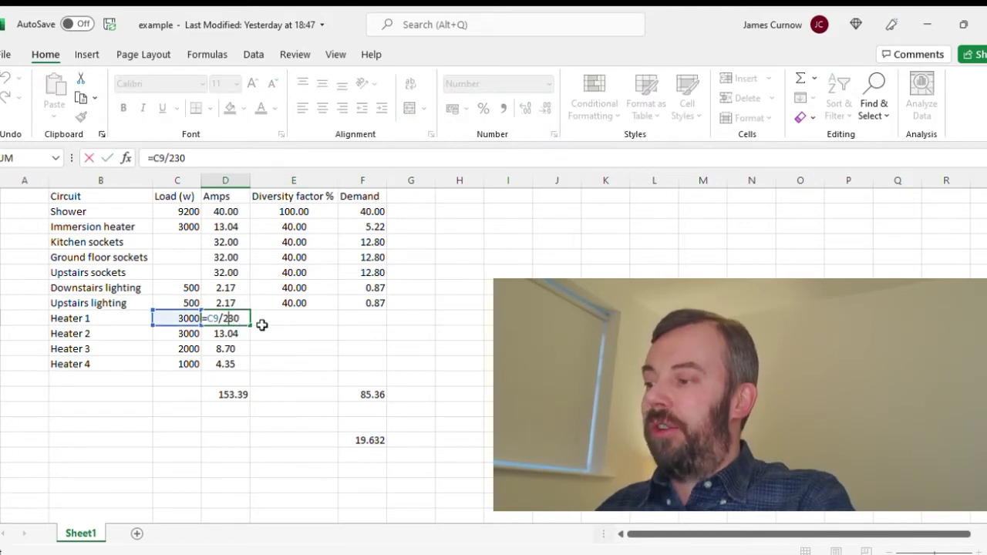
{"action": "key", "text": "Escape"}
Step: Copy the 40.00 diversity factor from E8 down to rows 9–12
{"action": "left_click", "coordinate": [286, 321]}
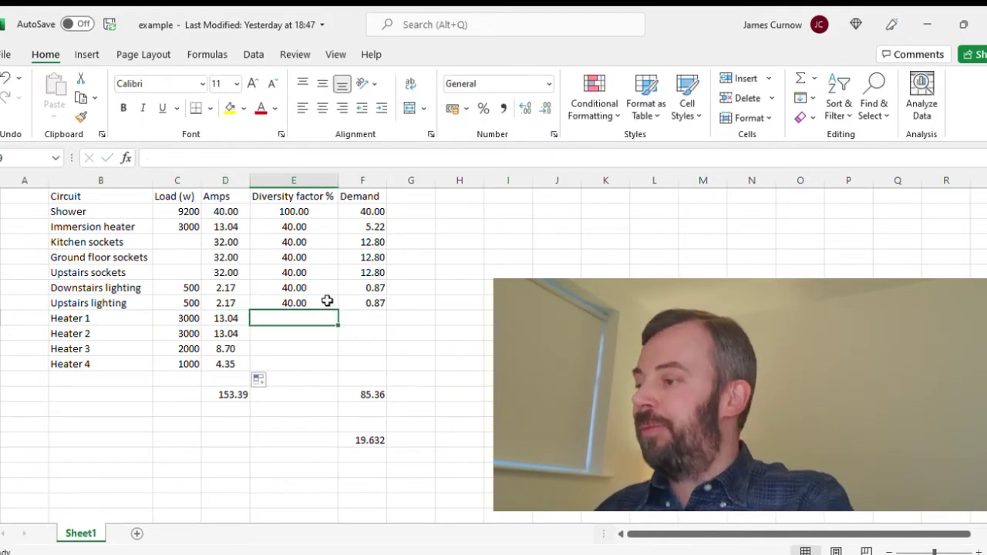
{"action": "left_click", "coordinate": [327, 301]}
{"action": "left_click_drag", "start_coordinate": [337, 310], "coordinate": [332, 364]}
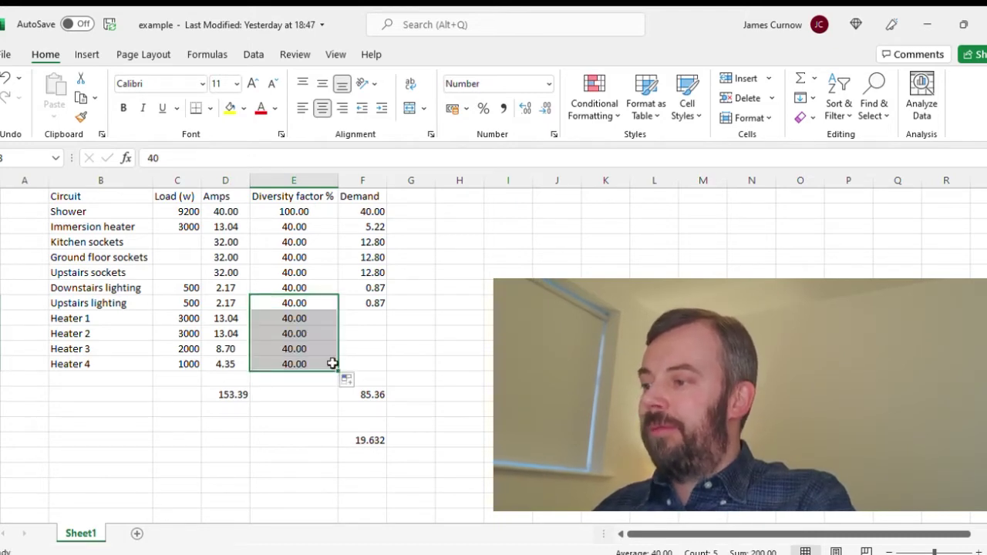
{"action": "left_click", "coordinate": [377, 337]}
Step: Copy the F8 demand formula to the heater rows and verify Heater 4's 1.74 demand
{"action": "left_click", "coordinate": [382, 301]}
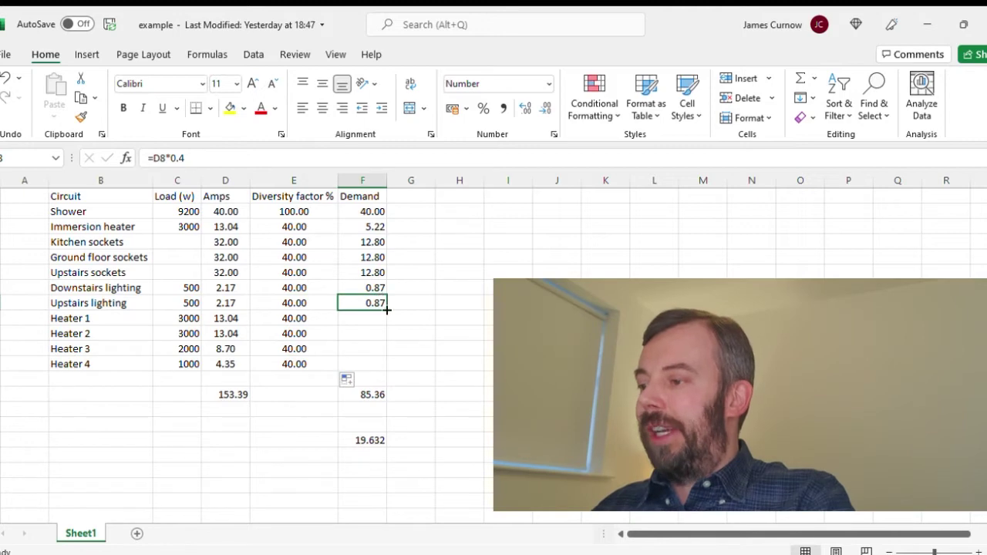
{"action": "left_click_drag", "start_coordinate": [387, 309], "coordinate": [378, 363]}
{"action": "left_click", "coordinate": [416, 362]}
{"action": "left_click", "coordinate": [362, 362]}
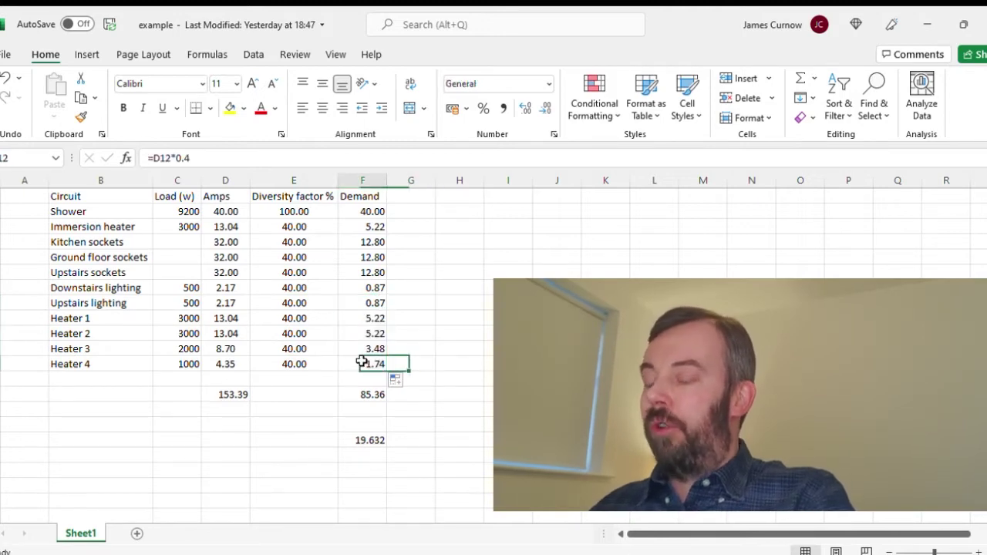
{"action": "double_click", "coordinate": [362, 362]}
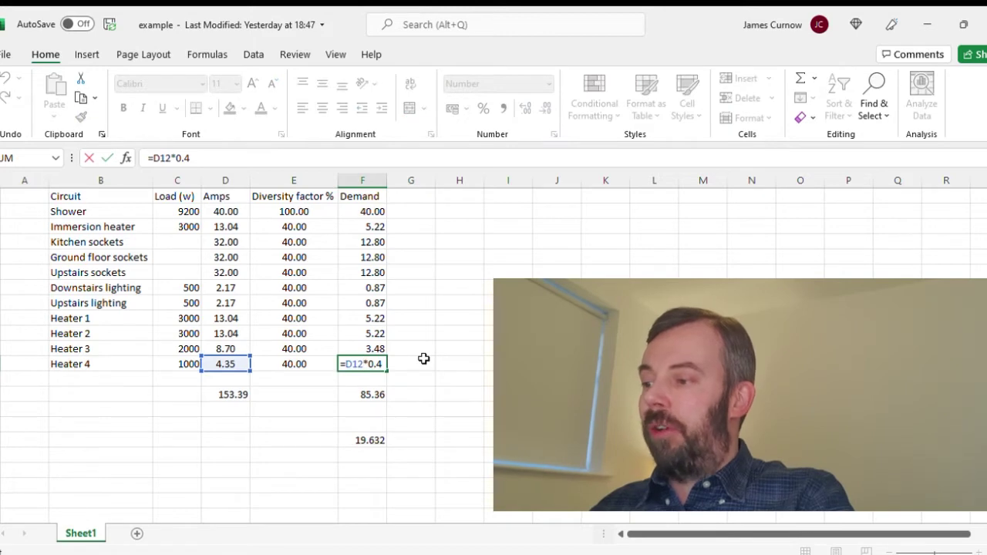
{"action": "key", "text": "Escape"}
{"action": "left_click", "coordinate": [424, 361]}
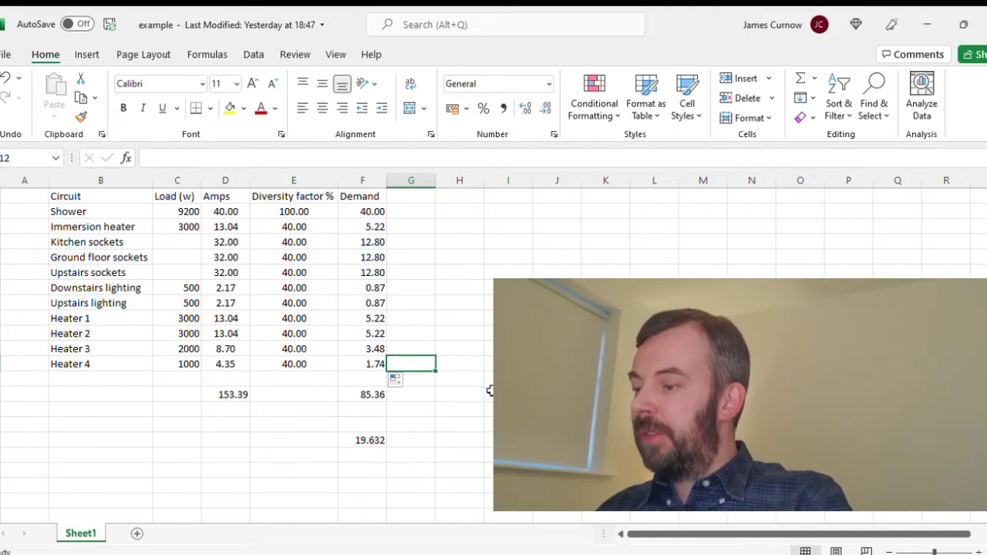
Step: Extend the demand total in F14 to sum F2:F12
{"action": "double_click", "coordinate": [371, 395]}
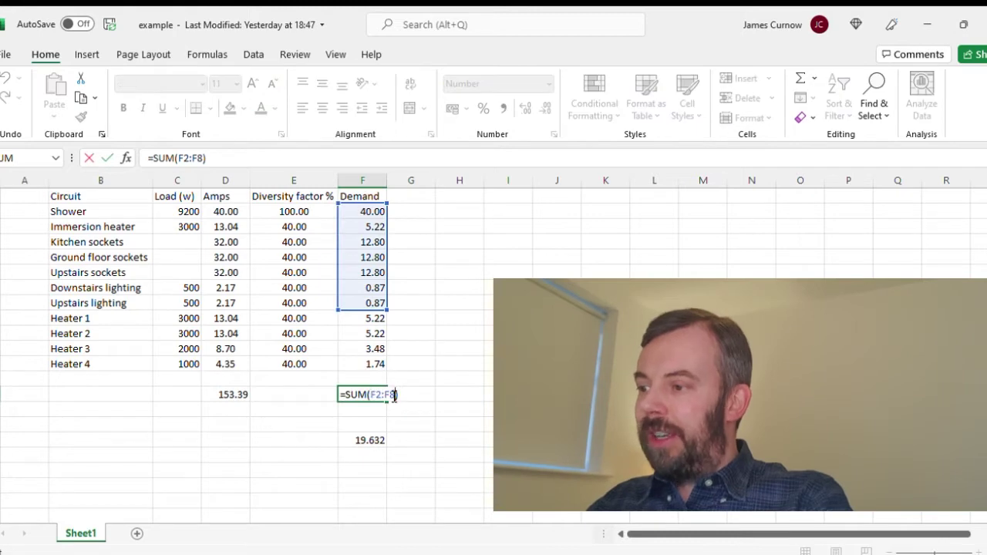
{"action": "key", "text": "BackSpace"}
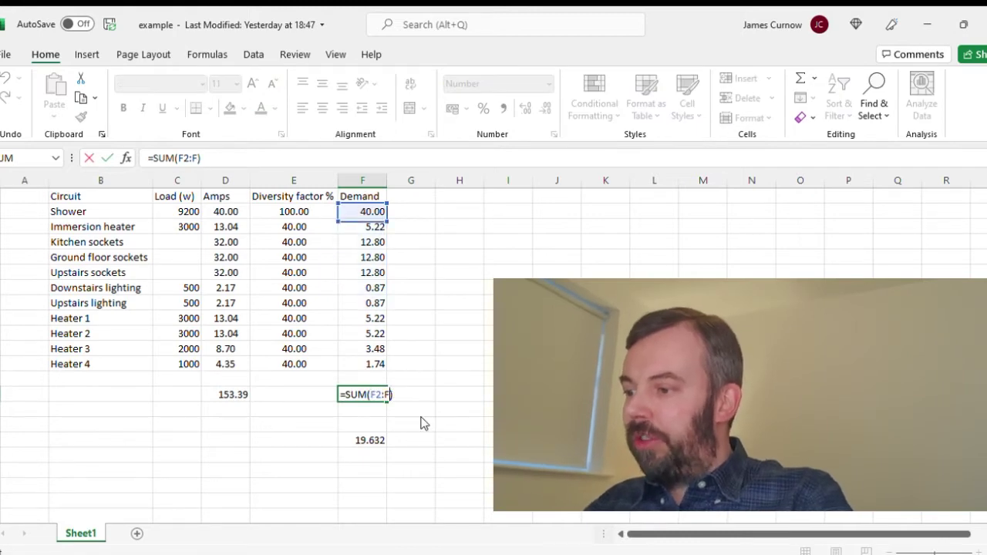
{"action": "type", "text": "12"}
{"action": "key", "text": "Return"}
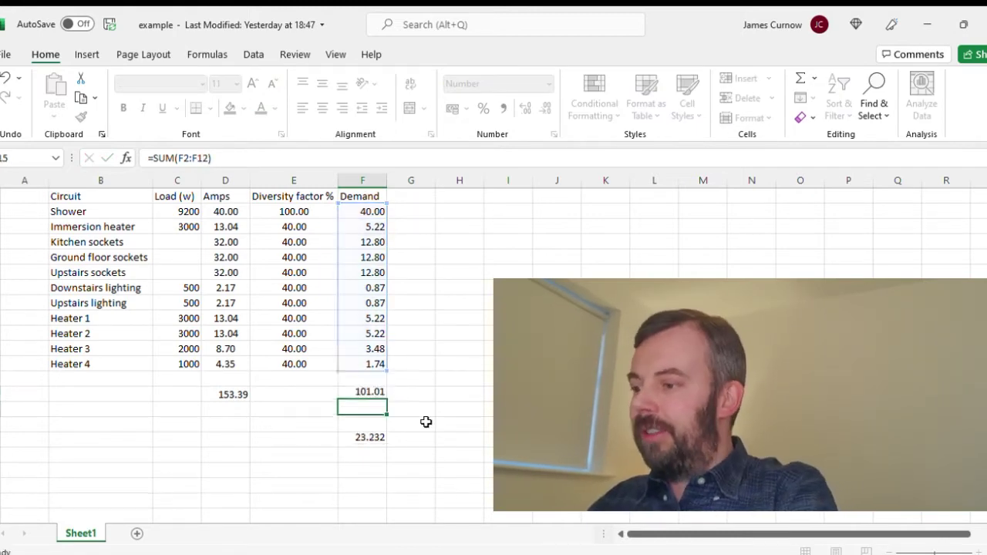
Step: Extend the amps total in D14 to sum D2:D12
{"action": "left_click", "coordinate": [237, 397]}
{"action": "double_click", "coordinate": [239, 393]}
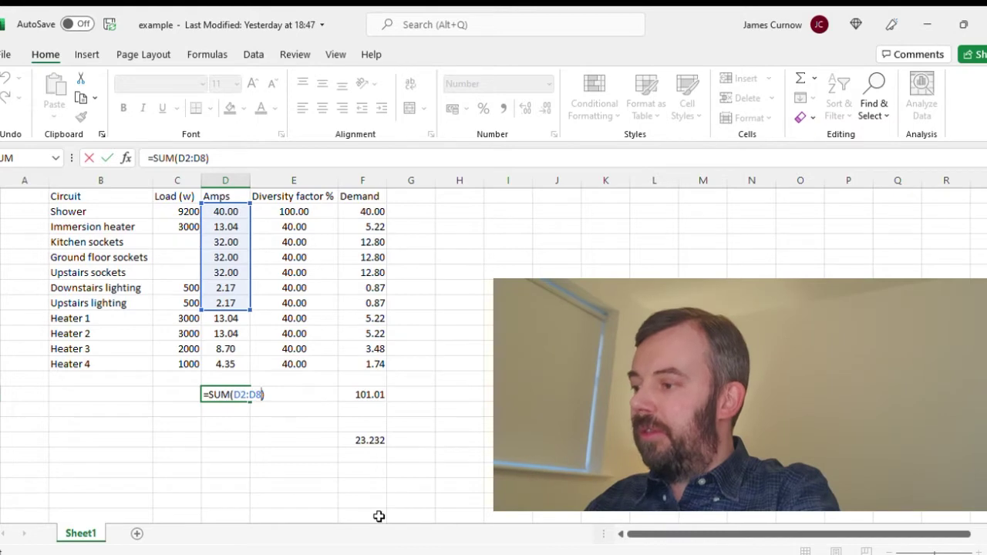
{"action": "key", "text": "BackSpace"}
{"action": "type", "text": "12"}
{"action": "key", "text": "Return"}
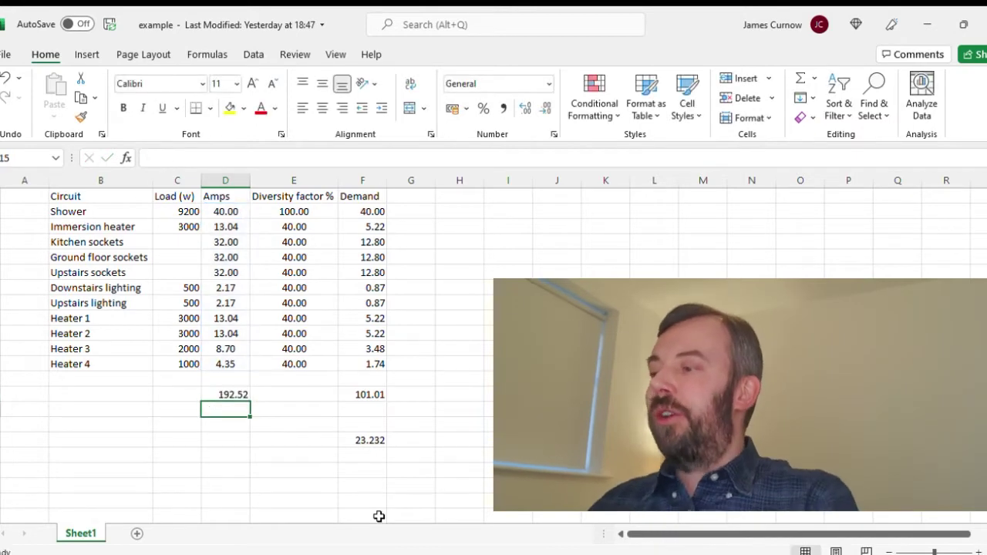
Step: Review the updated totals: 192.52 A, 101.01 A demand and 23.232 in F17
{"action": "left_click", "coordinate": [445, 438]}
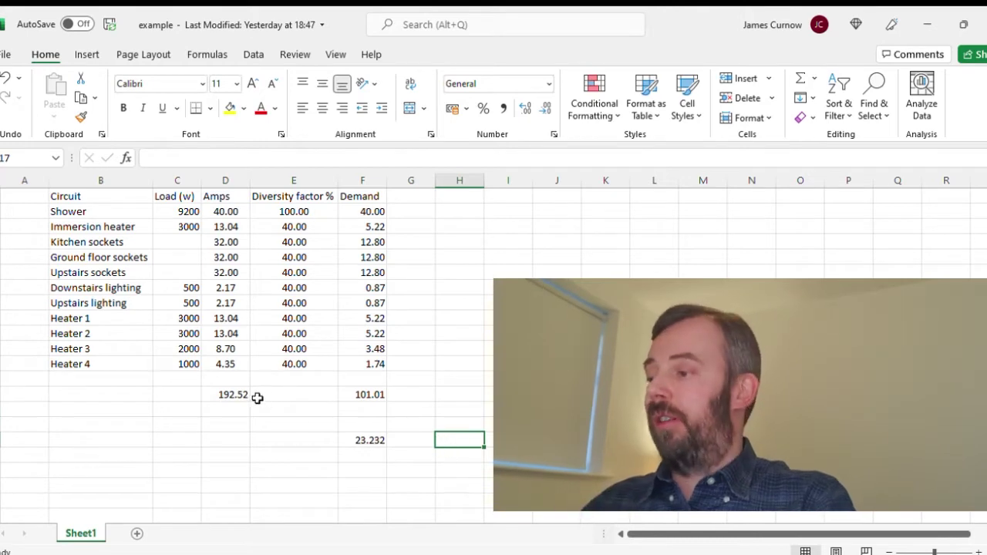
{"action": "left_click", "coordinate": [235, 395]}
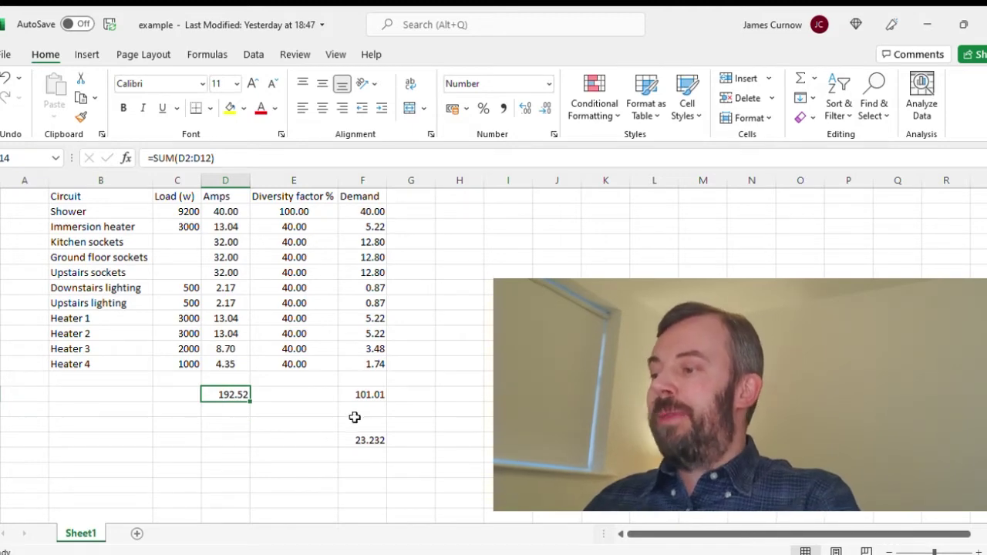
{"action": "left_click", "coordinate": [365, 395]}
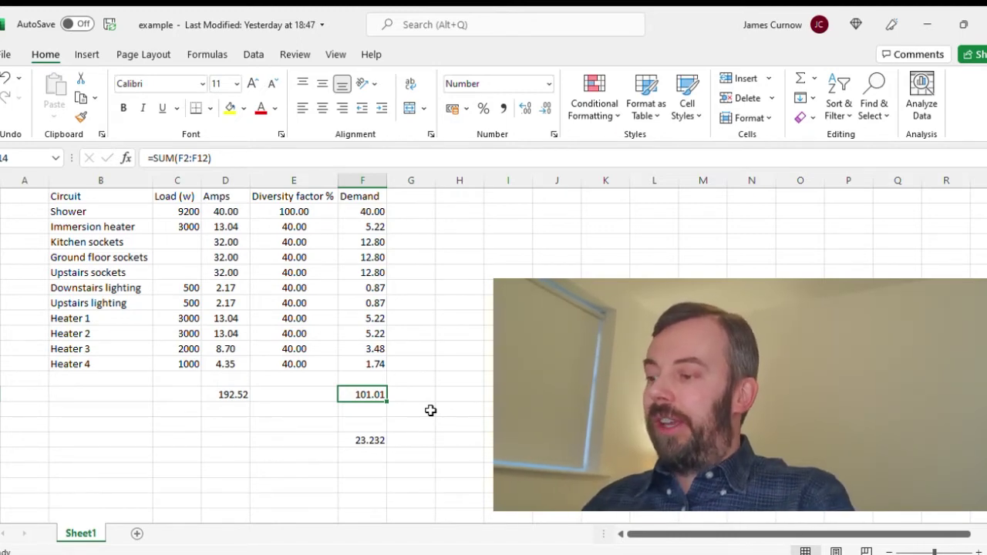
{"action": "left_click", "coordinate": [374, 439]}
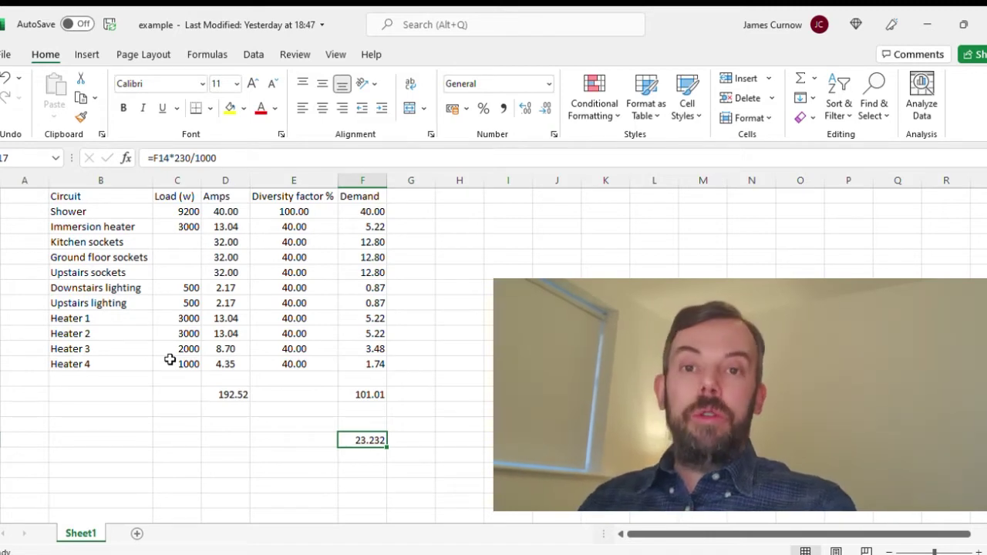
{"action": "left_click_drag", "start_coordinate": [173, 367], "coordinate": [174, 323]}
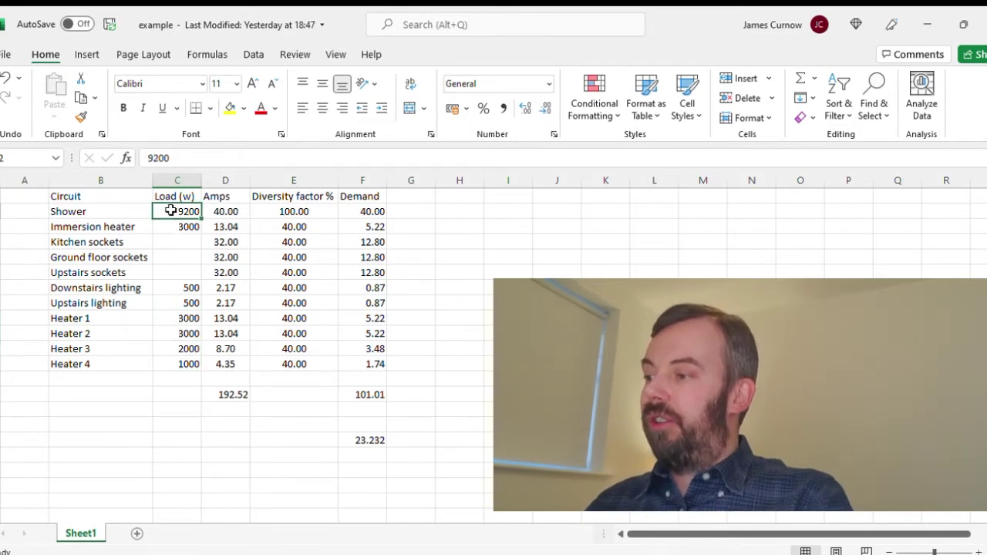
{"action": "left_click_drag", "start_coordinate": [168, 214], "coordinate": [166, 226]}
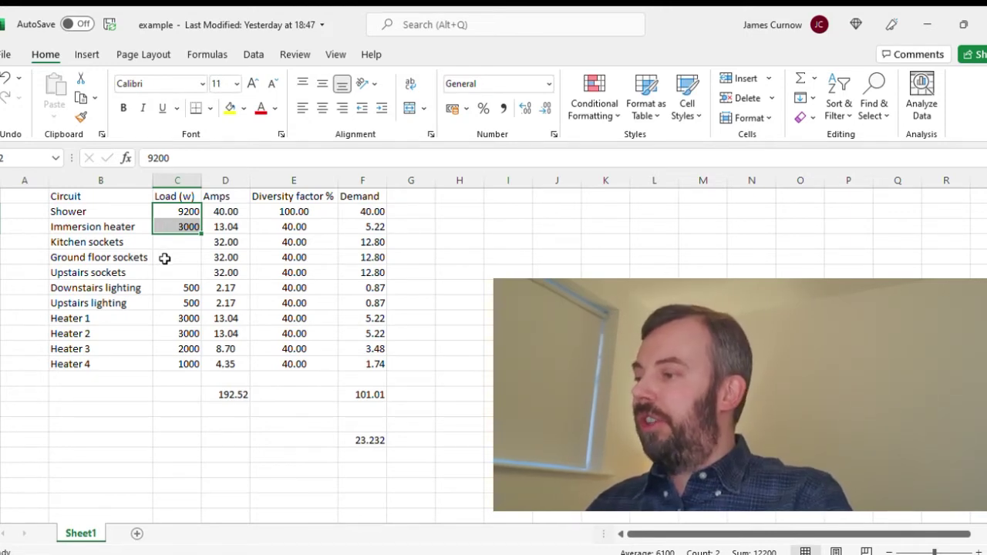
{"action": "left_click_drag", "start_coordinate": [185, 289], "coordinate": [185, 304]}
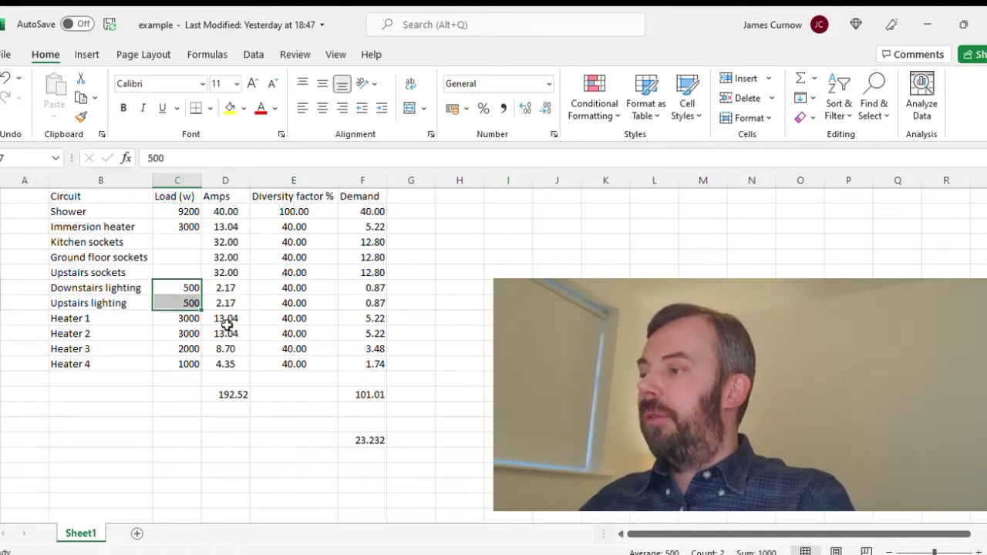
{"action": "key", "text": "Delete"}
{"action": "left_click_drag", "start_coordinate": [176, 212], "coordinate": [177, 368]}
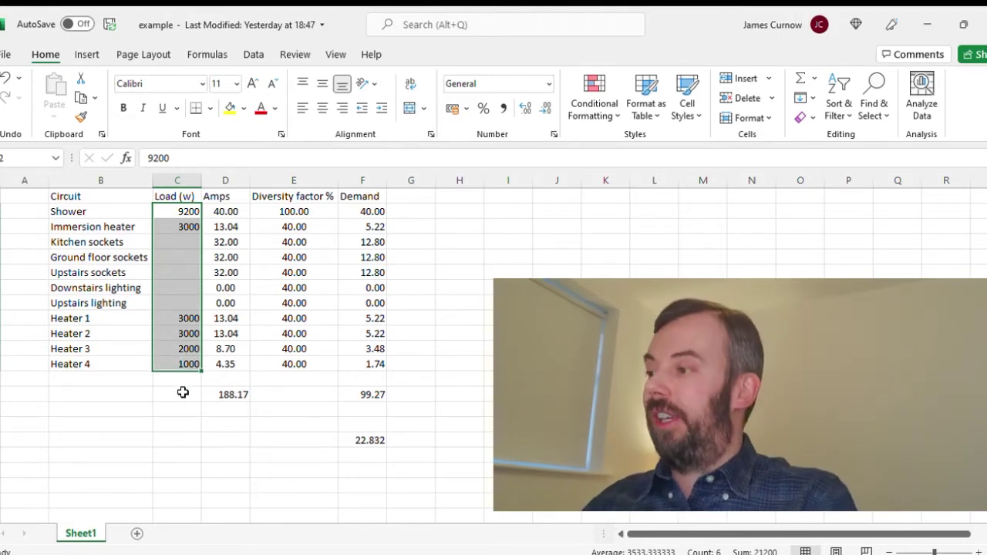
{"action": "left_click", "coordinate": [183, 392]}
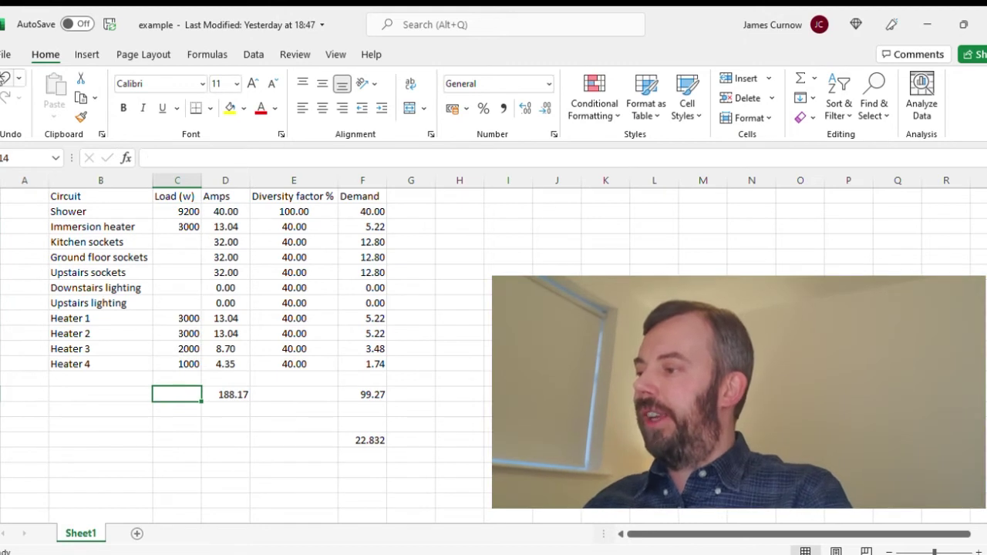
{"action": "key", "text": "ctrl+z"}
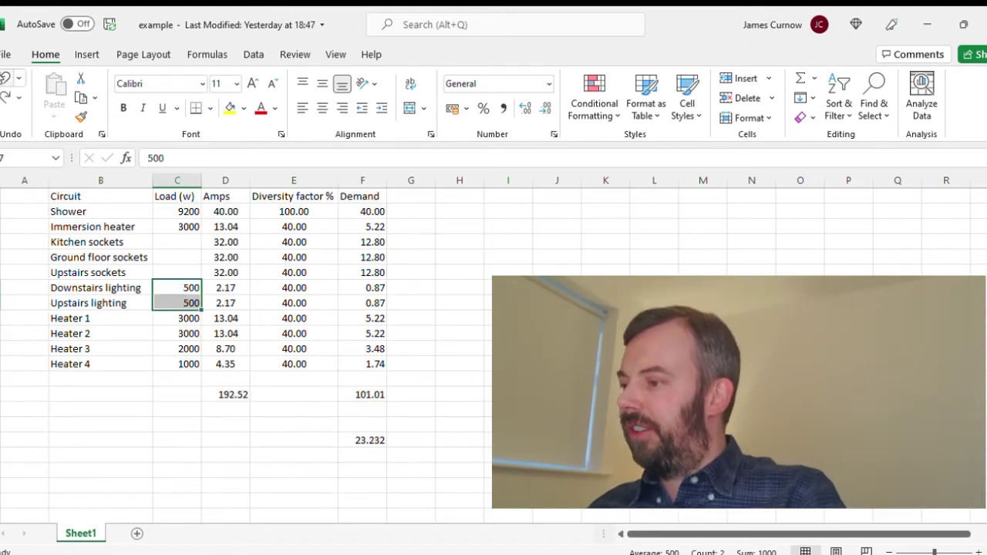
{"action": "left_click", "coordinate": [194, 411]}
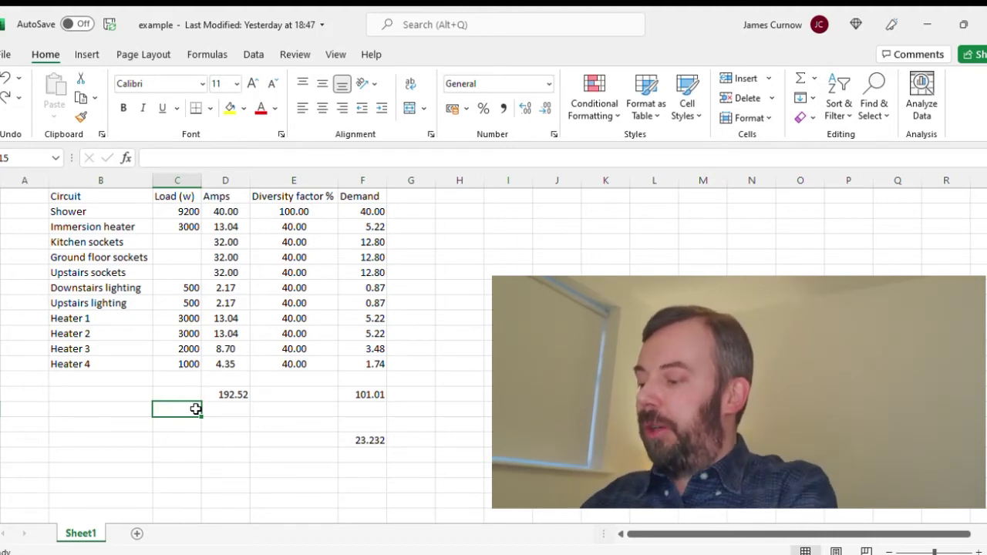
{"action": "left_click", "coordinate": [108, 378]}
Step: Add an Ev circuit in B13 with an initial 3000 W load
{"action": "type", "text": "Ev"}
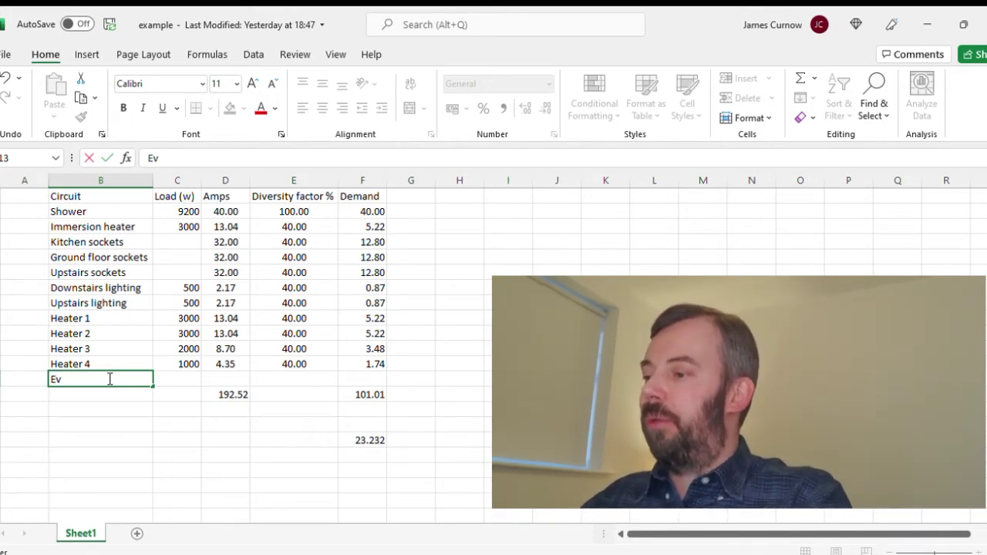
{"action": "key", "text": "Tab"}
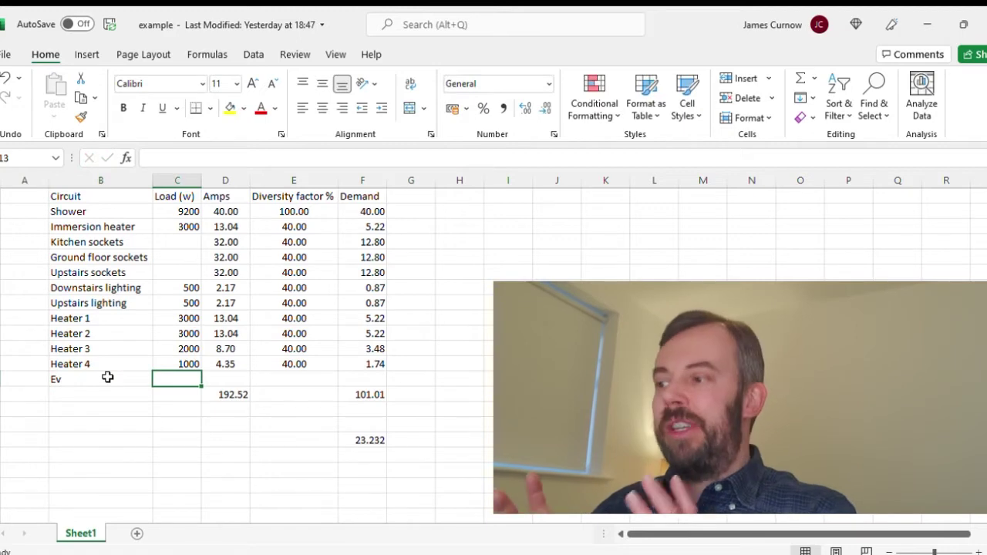
{"action": "type", "text": "3000"}
{"action": "key", "text": "Tab"}
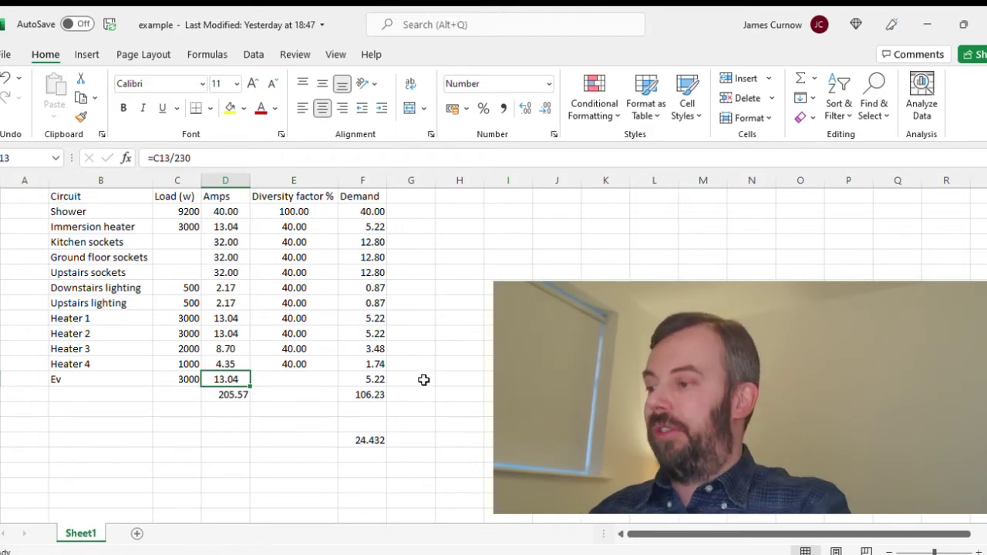
Step: Set the Ev demand to =D13 and its diversity factor to 100
{"action": "left_click", "coordinate": [378, 378]}
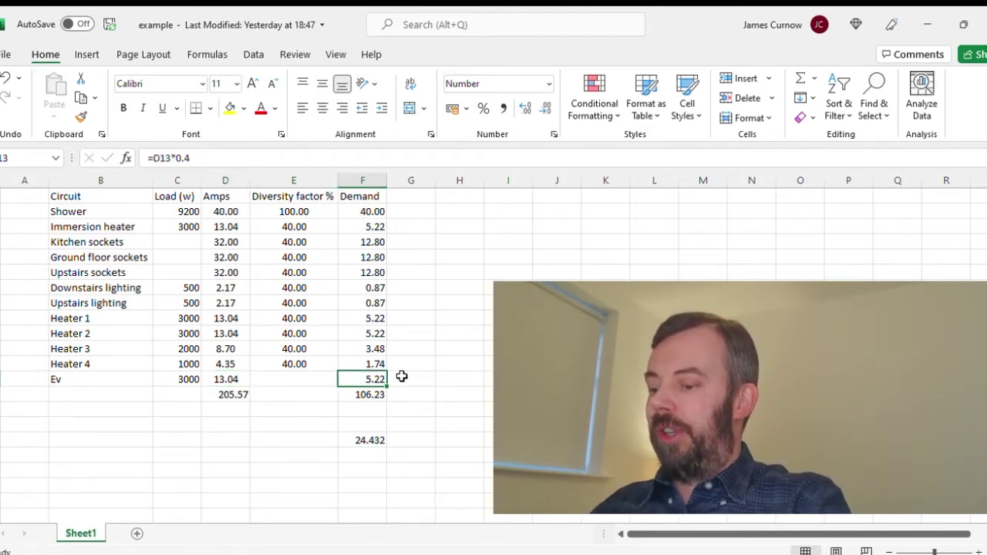
{"action": "type", "text": "="}
{"action": "left_click", "coordinate": [237, 379]}
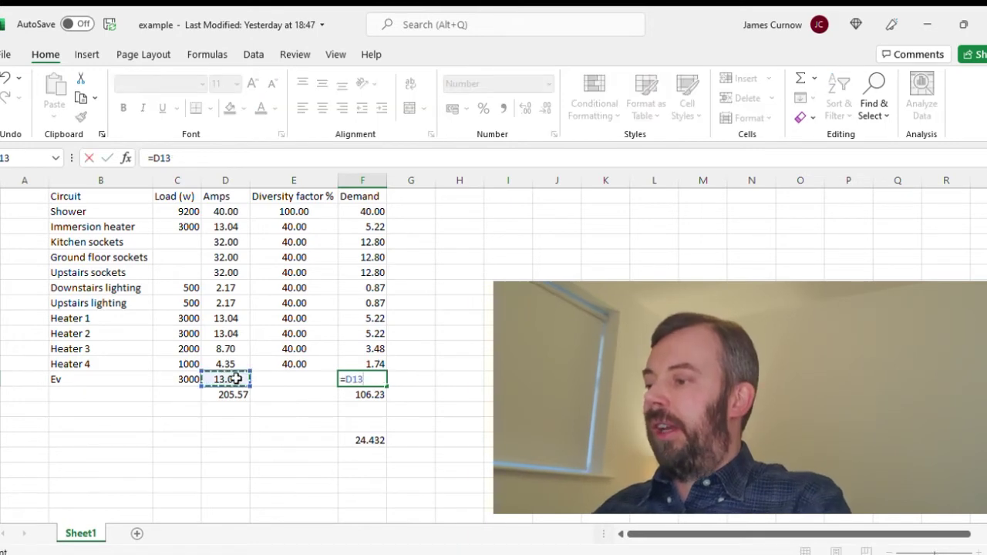
{"action": "key", "text": "Return"}
{"action": "left_click", "coordinate": [283, 377]}
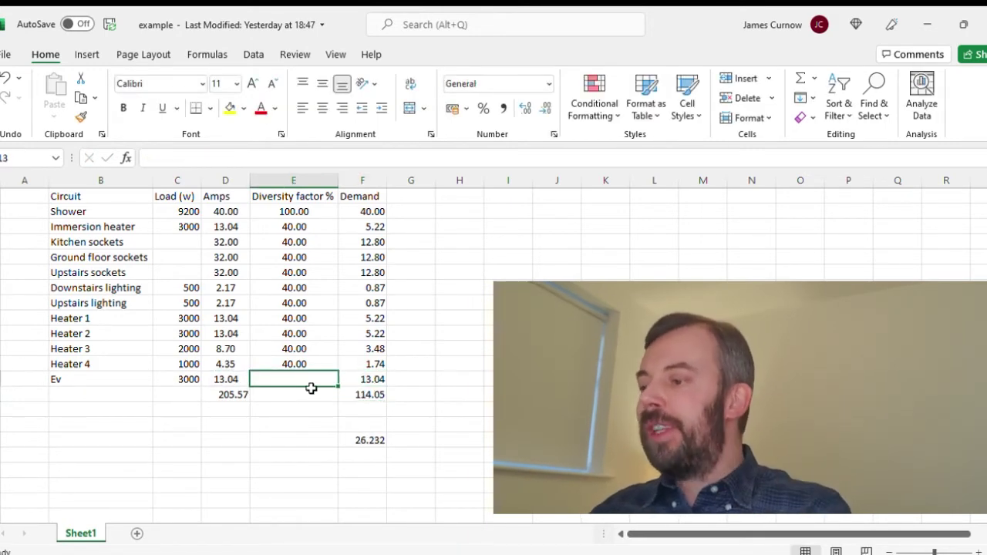
{"action": "type", "text": "100"}
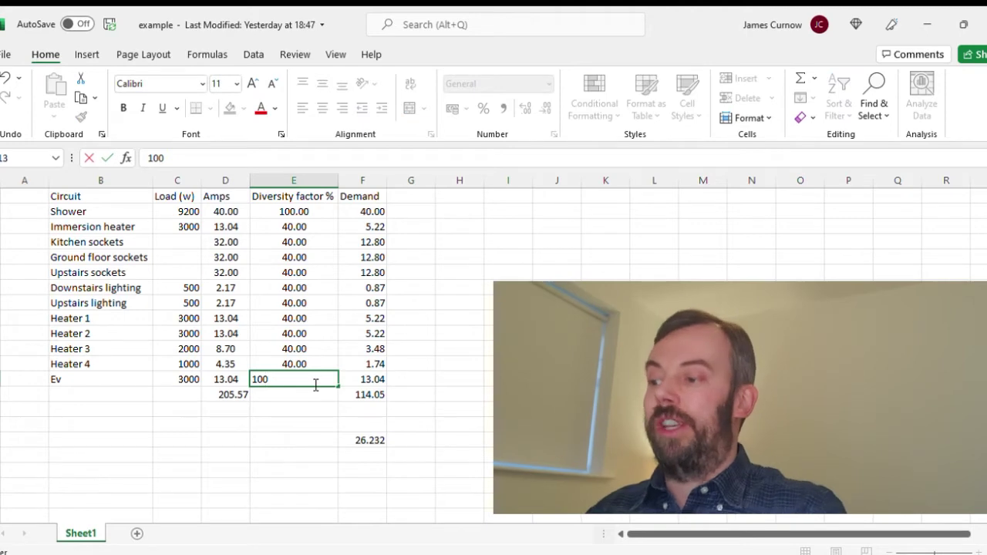
{"action": "left_click", "coordinate": [230, 436]}
Step: Change the Ev load to 7000 W, giving 30.43 A
{"action": "left_click", "coordinate": [228, 379]}
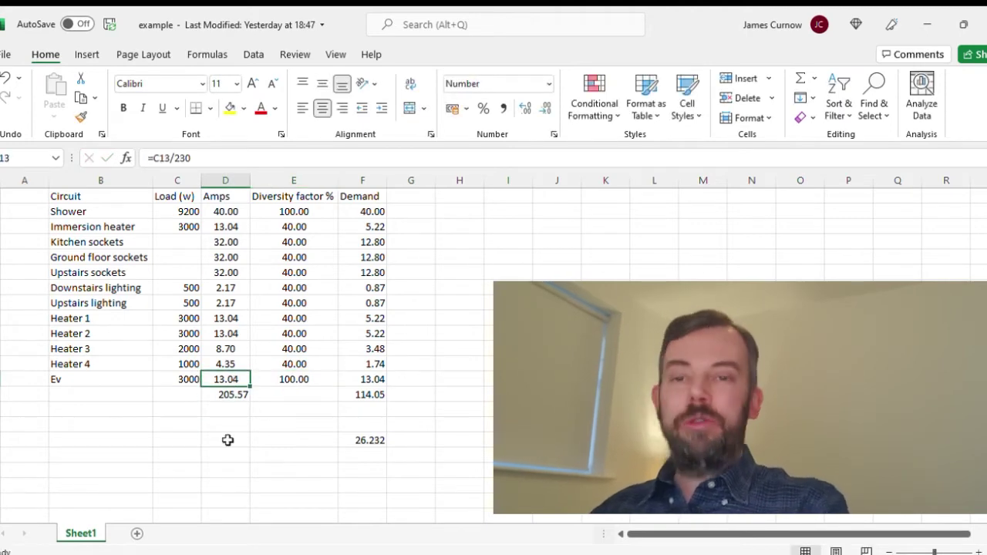
{"action": "key", "text": "Left"}
{"action": "type", "text": "7000"}
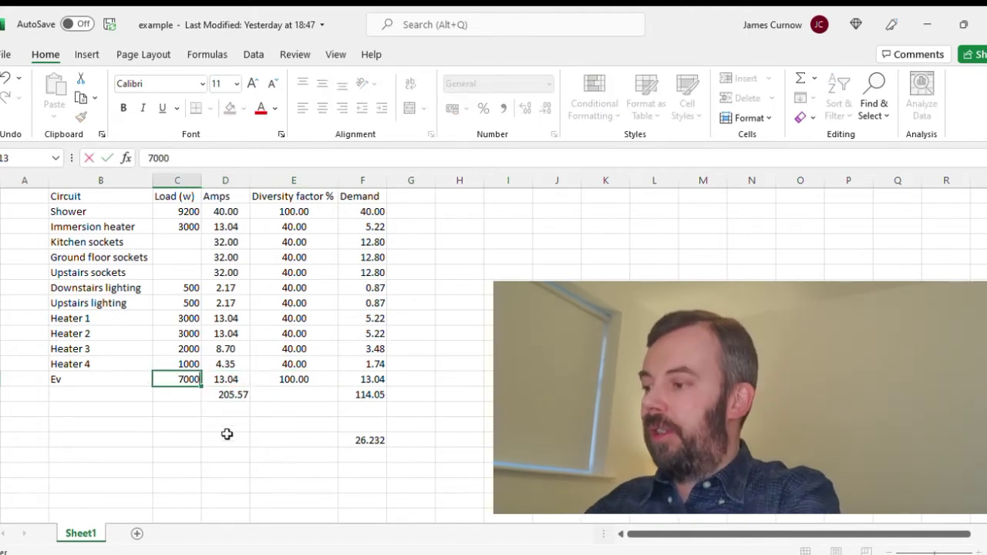
{"action": "key", "text": "Return"}
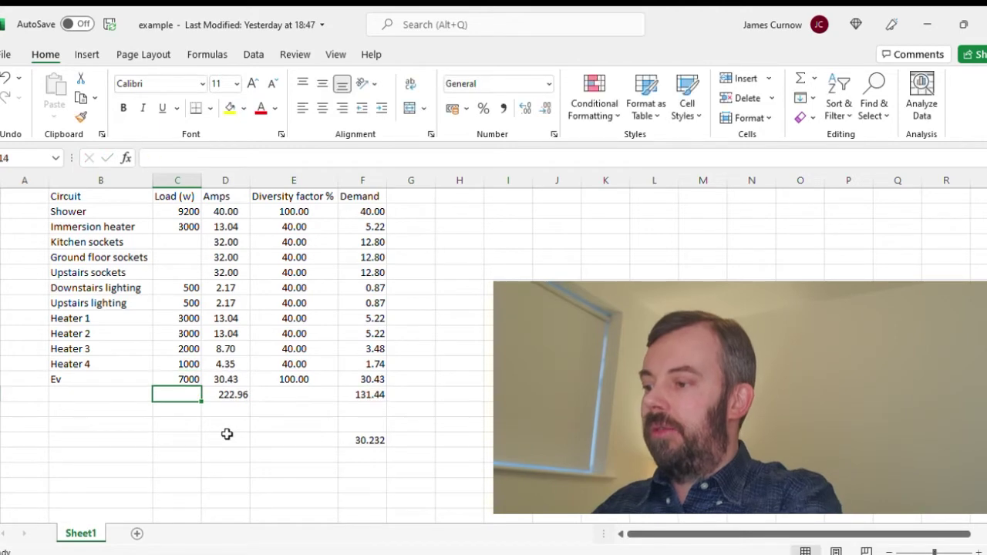
{"action": "left_click", "coordinate": [236, 396]}
Step: Edit the D14 and F14 total formulas, then undo to bring Ev back to 3000 W
{"action": "double_click", "coordinate": [238, 395]}
{"action": "left_click", "coordinate": [242, 424]}
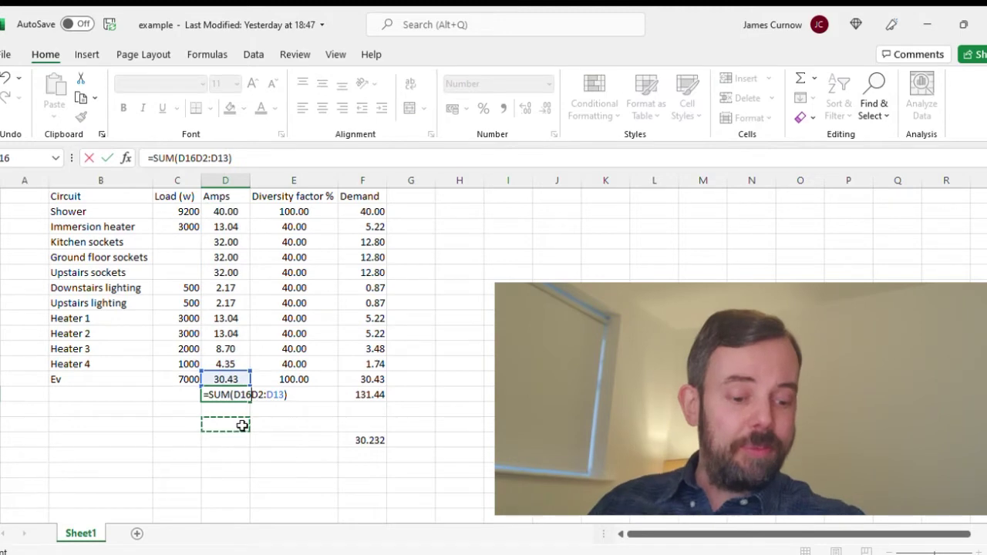
{"action": "key", "text": "Escape"}
{"action": "double_click", "coordinate": [371, 395]}
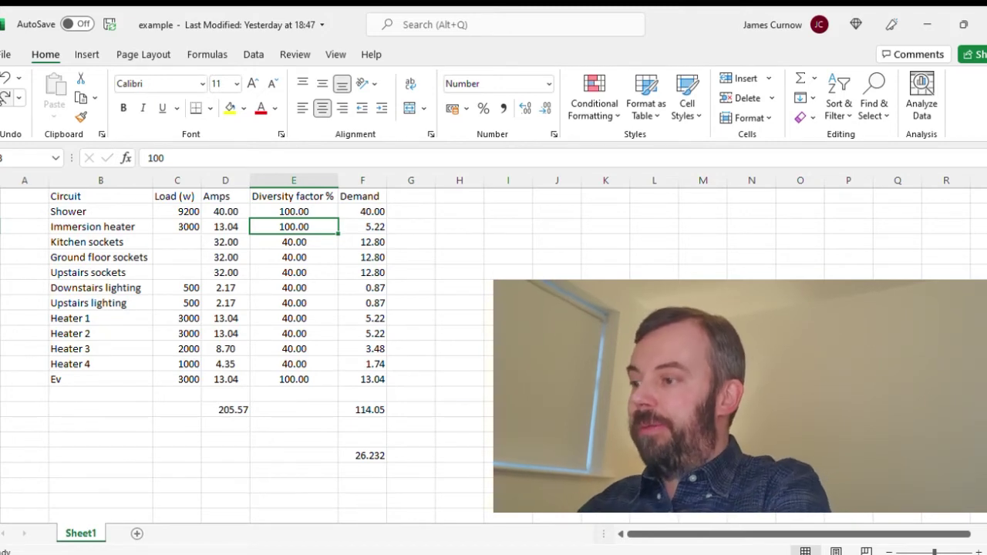
{"action": "key", "text": "ctrl+z"}
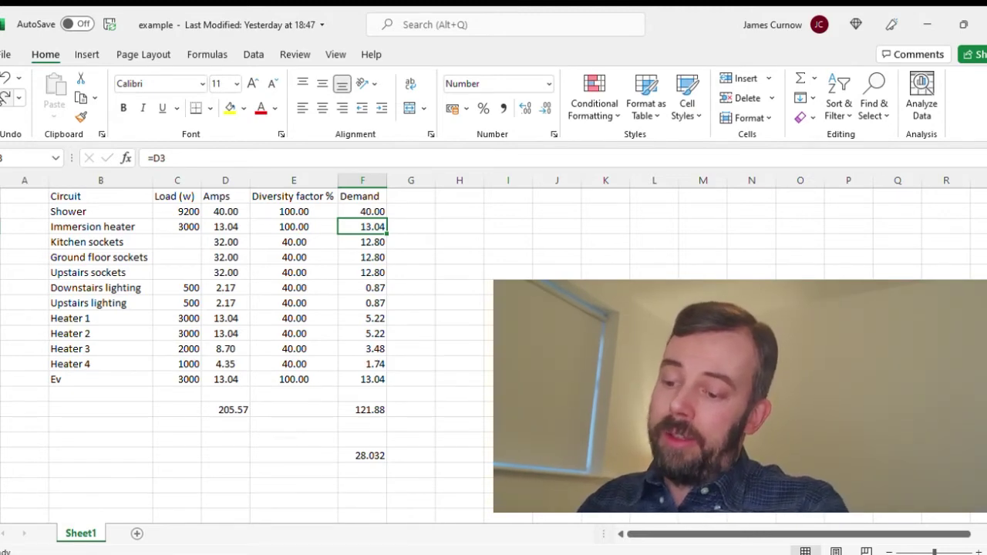
Step: Give kitchen sockets full-amps demand at 100% diversity and set downstairs lighting diversity to 66
{"action": "key", "text": "Down"}
{"action": "key", "text": "ctrl+d"}
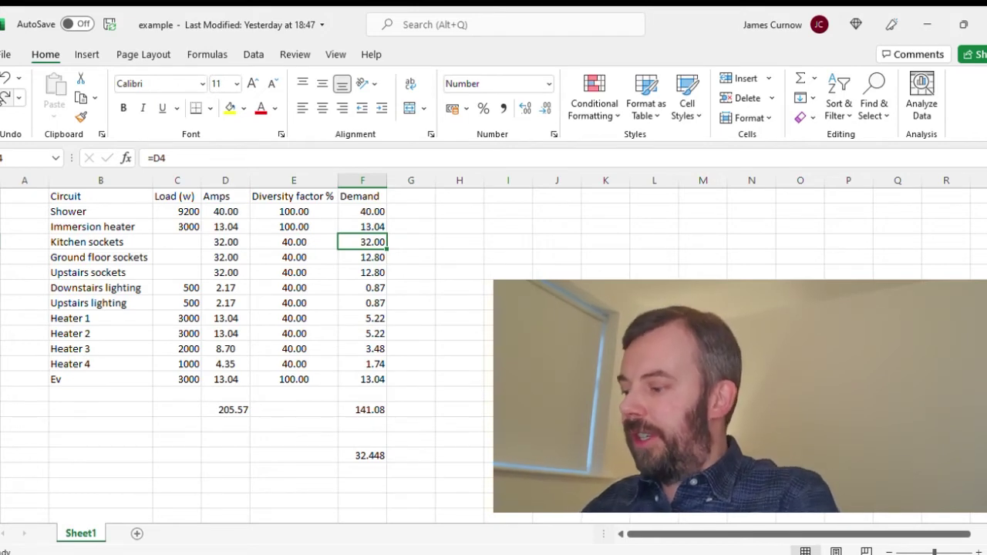
{"action": "key", "text": "ctrl+z"}
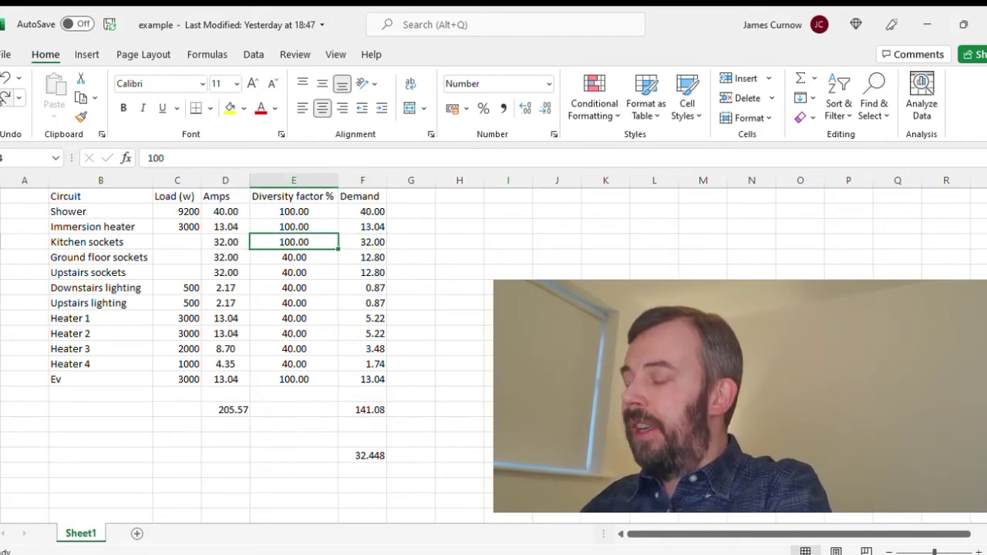
{"action": "key", "text": "ctrl+z"}
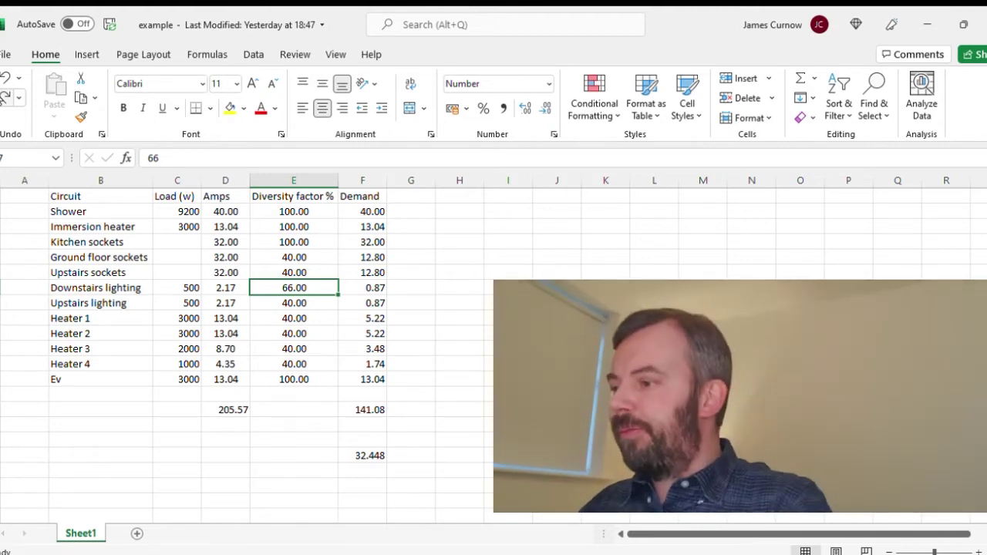
Step: Set upstairs lighting diversity to 66 and both lighting demands to 66% of amps, 1.43 each
{"action": "key", "text": "ctrl+y"}
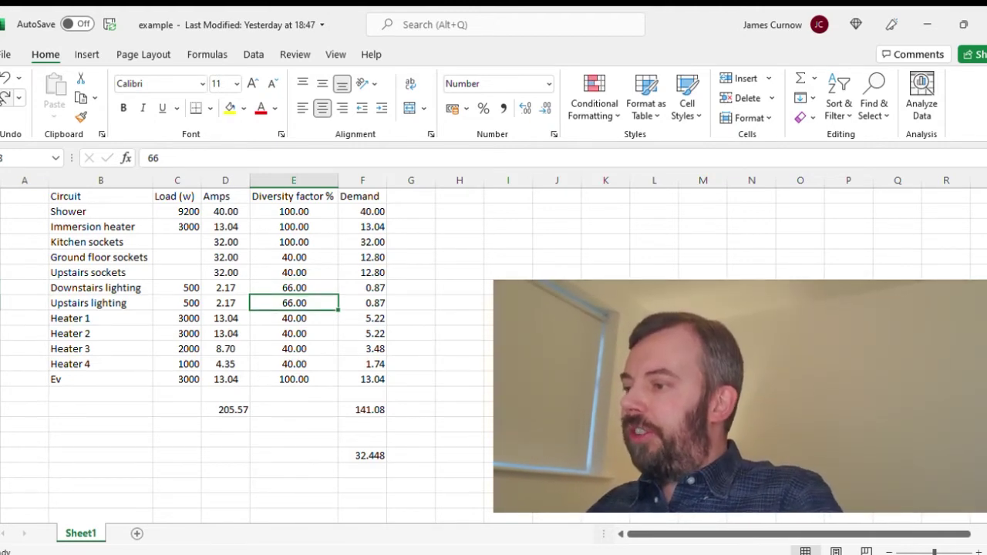
{"action": "key", "text": "ctrl+y"}
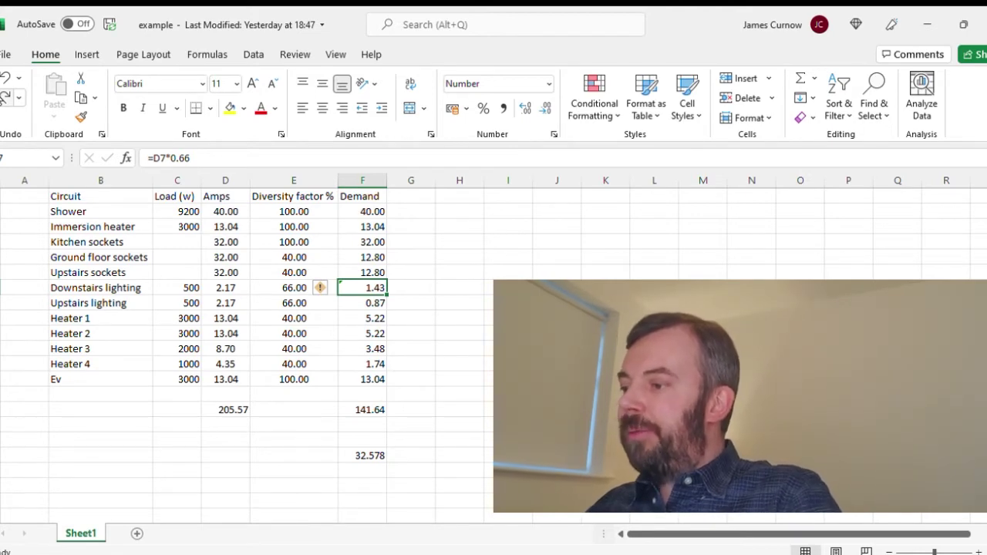
{"action": "key", "text": "ctrl+y"}
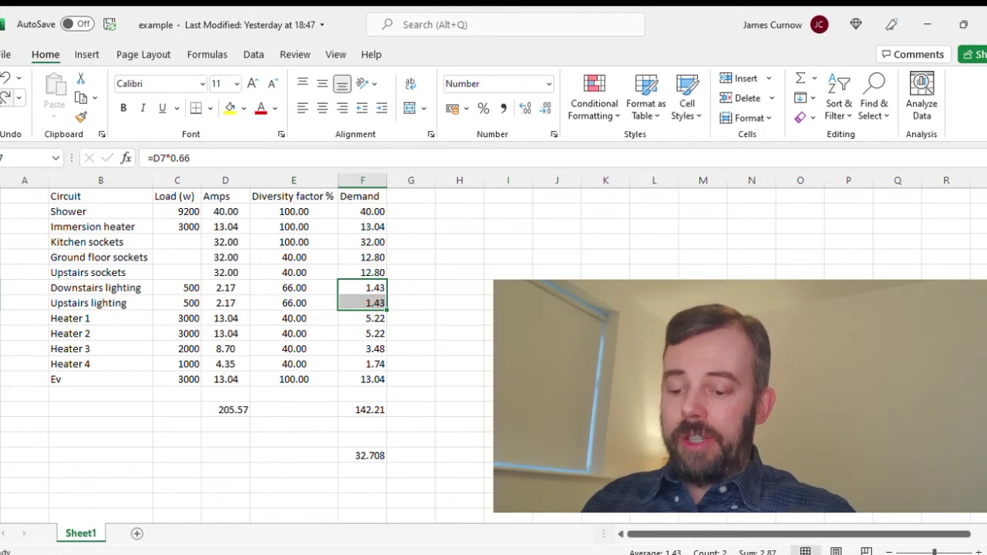
Step: Set Heater 1 and 2 demands to 10 and 15, blank Heaters 3–4, and redo Ev's 7000 W
{"action": "key", "text": "ctrl+y"}
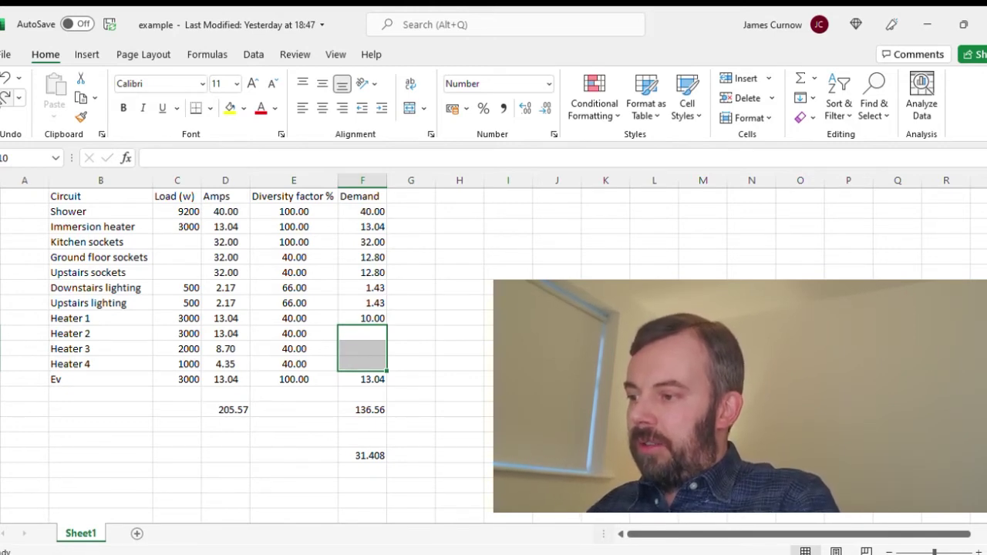
{"action": "type", "text": "15"}
{"action": "key", "text": "Return"}
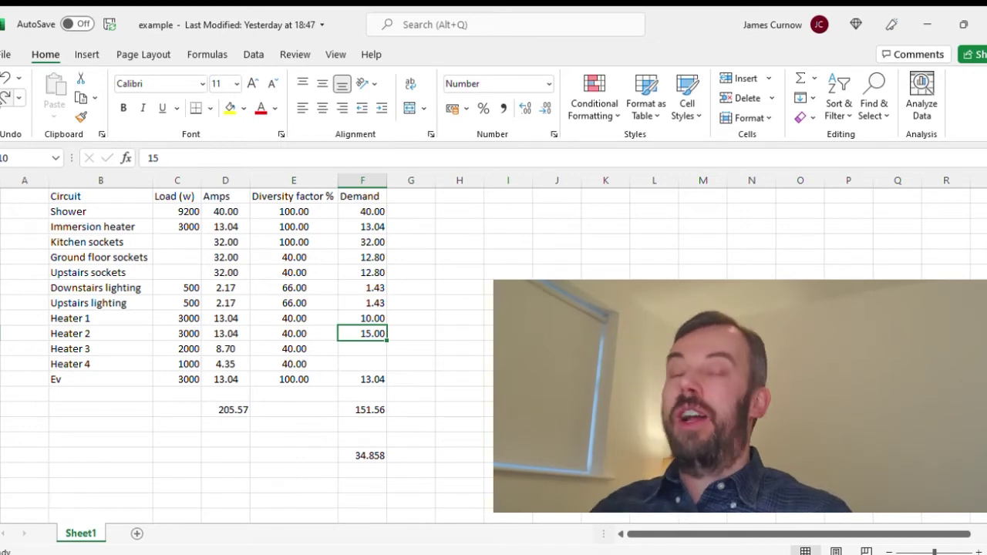
{"action": "left_click", "coordinate": [5, 97]}
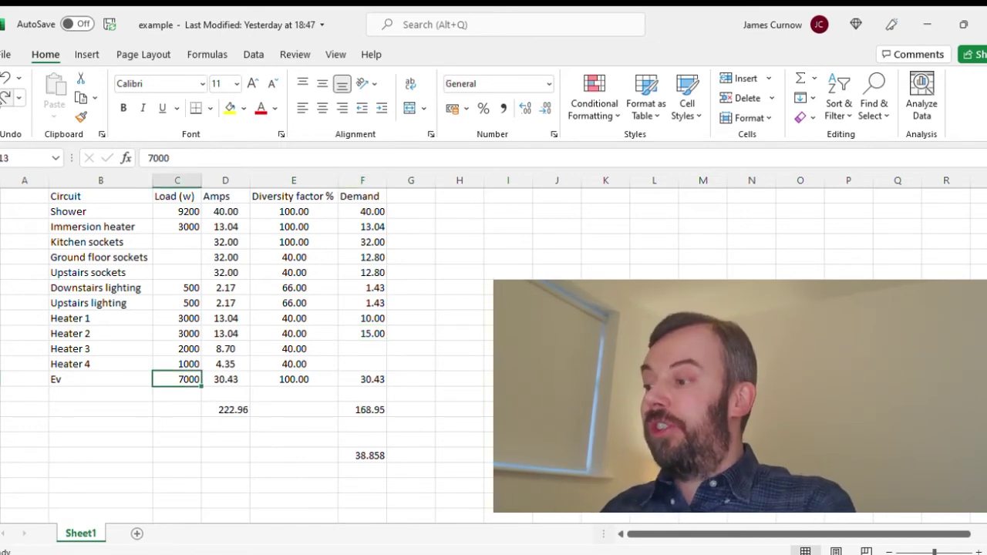
{"action": "key", "text": "ctrl+z"}
{"action": "key", "text": "ctrl+y"}
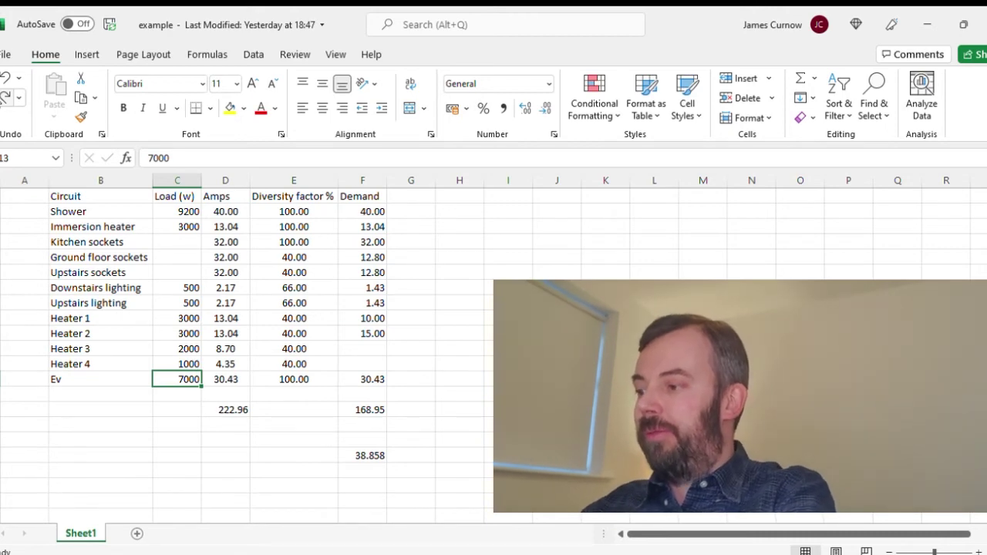